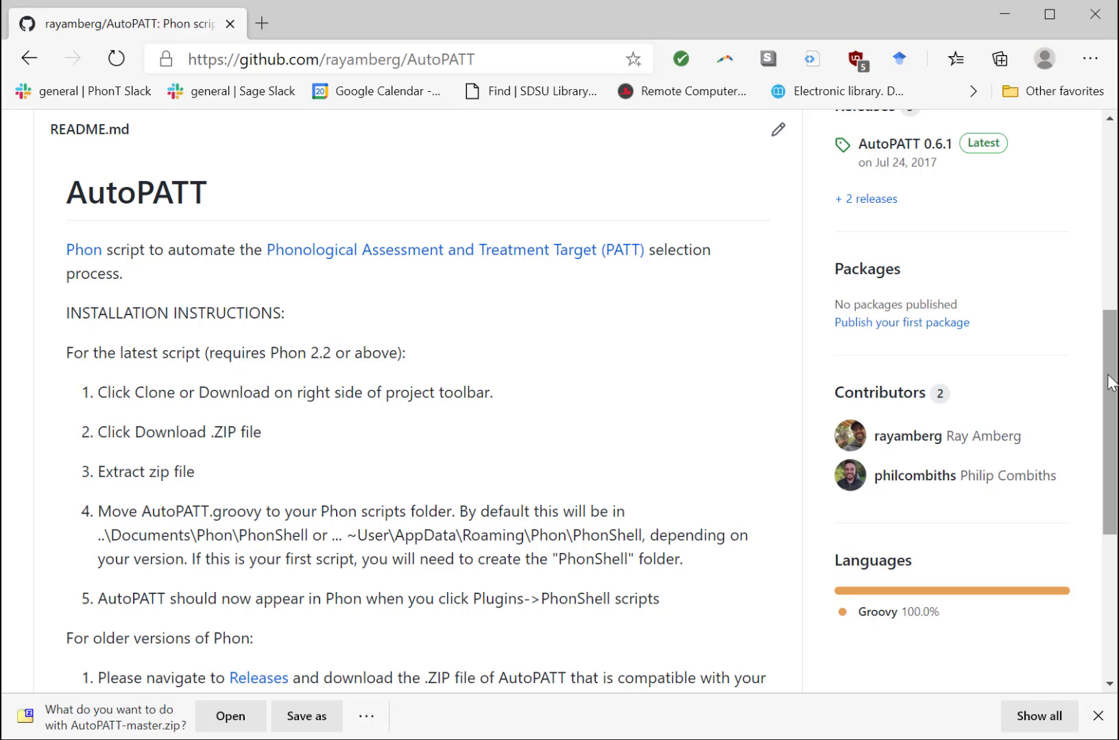
- Download the AutoPATT repository as a ZIP and save it as AutoPATT-master in the Downloads folder
{"action": "left_click_drag", "start_coordinate": [1112, 382], "coordinate": [1095, 224]}
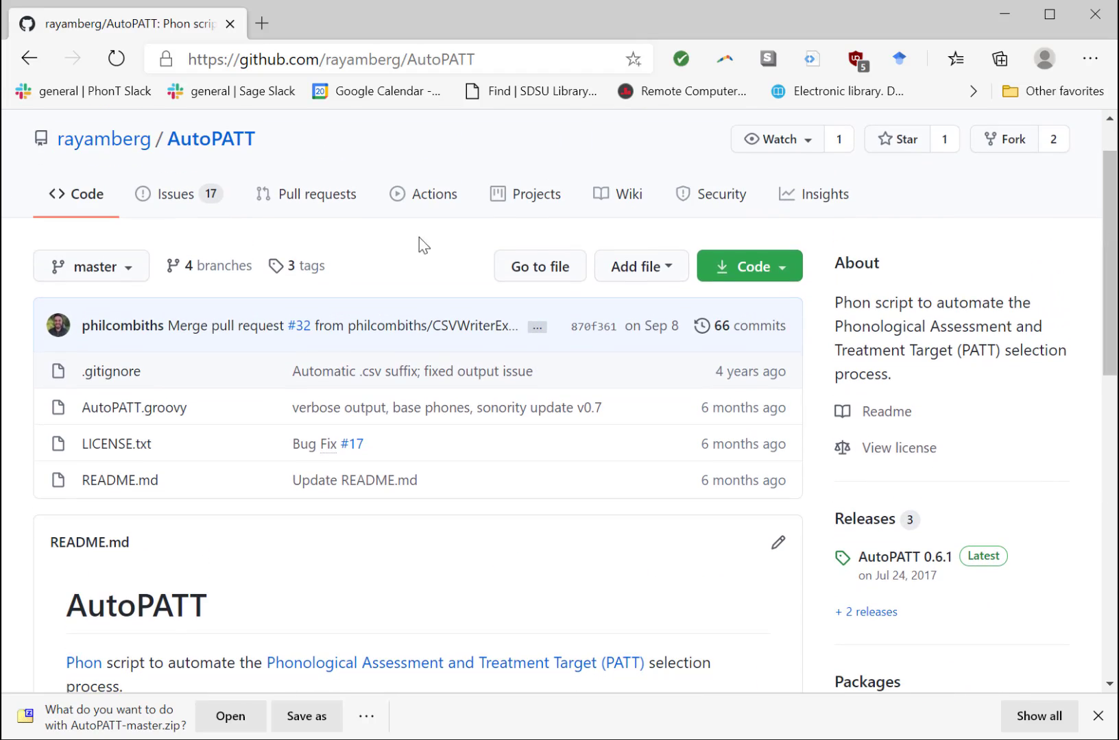
{"action": "left_click", "coordinate": [784, 275]}
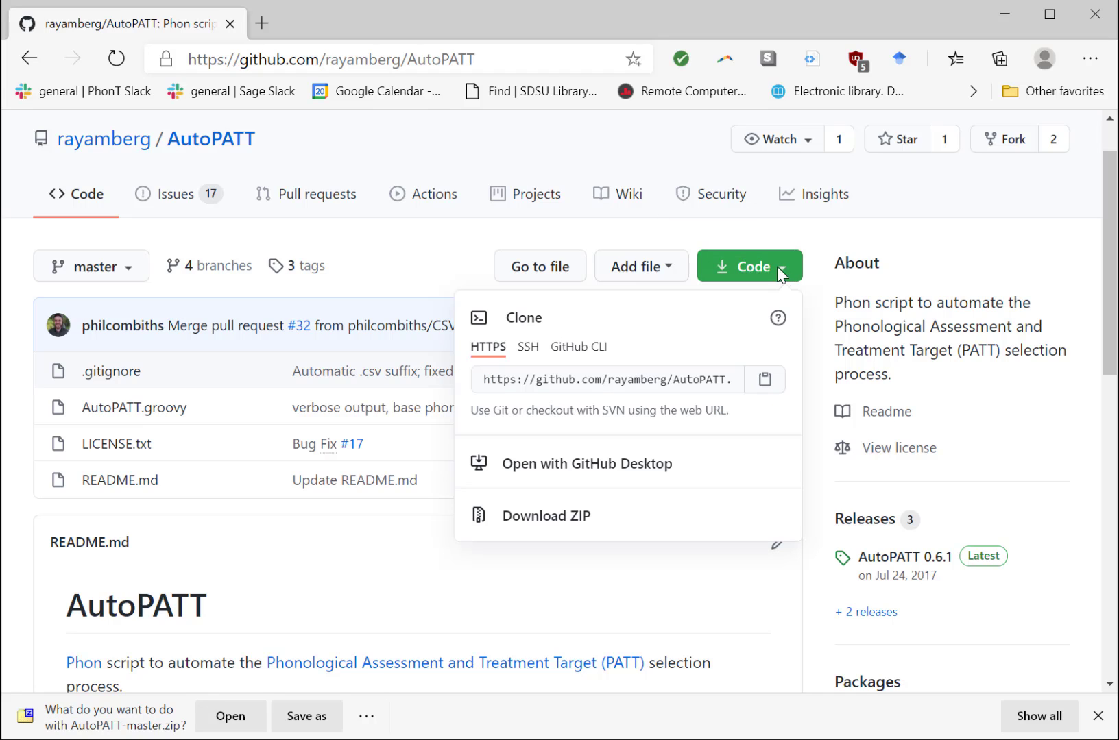
{"action": "left_click", "coordinate": [588, 518]}
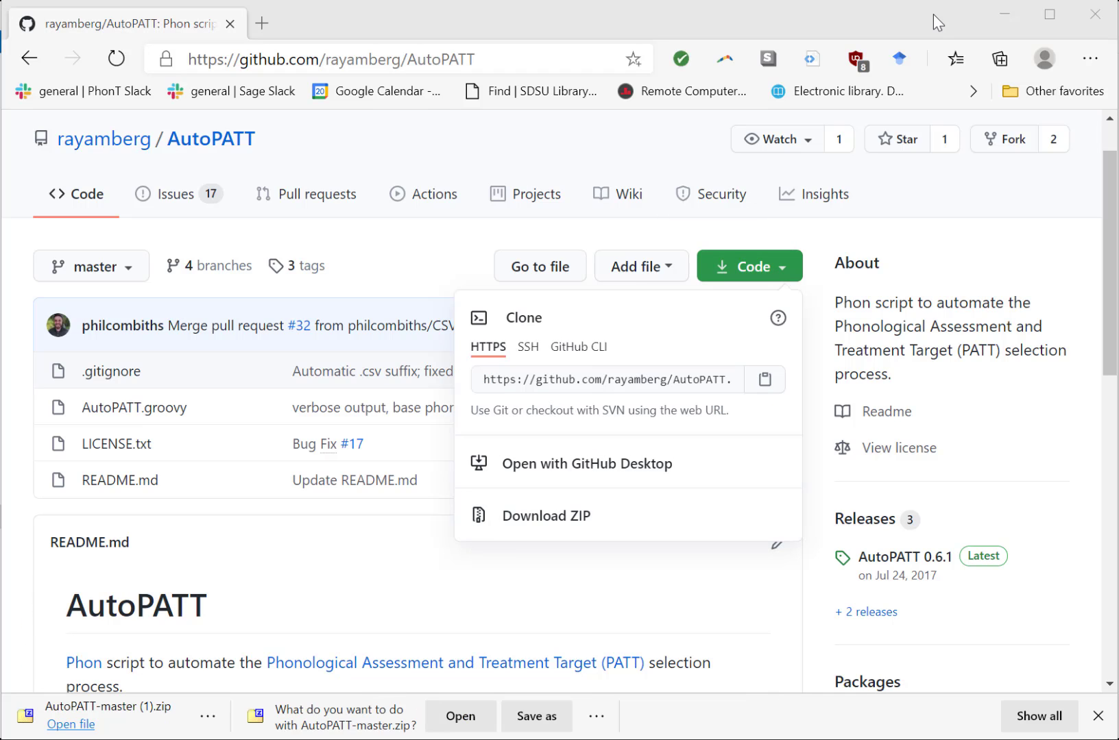
{"action": "left_click", "coordinate": [553, 720]}
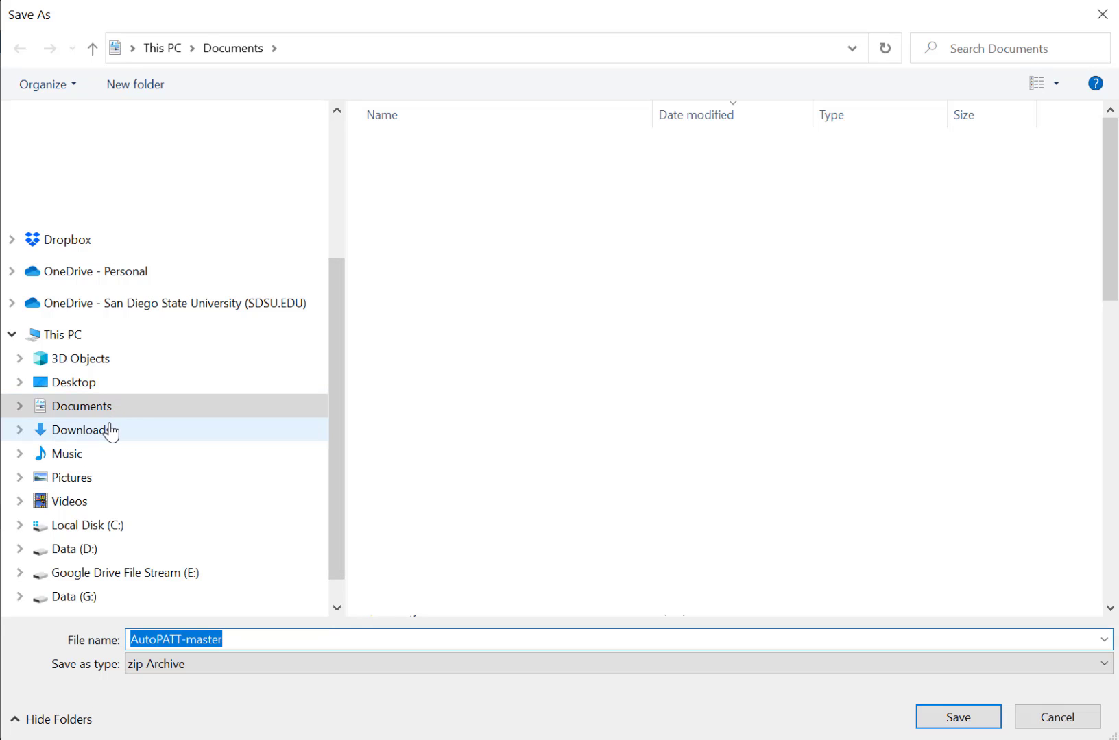
{"action": "left_click", "coordinate": [156, 428]}
{"action": "left_click", "coordinate": [957, 720]}
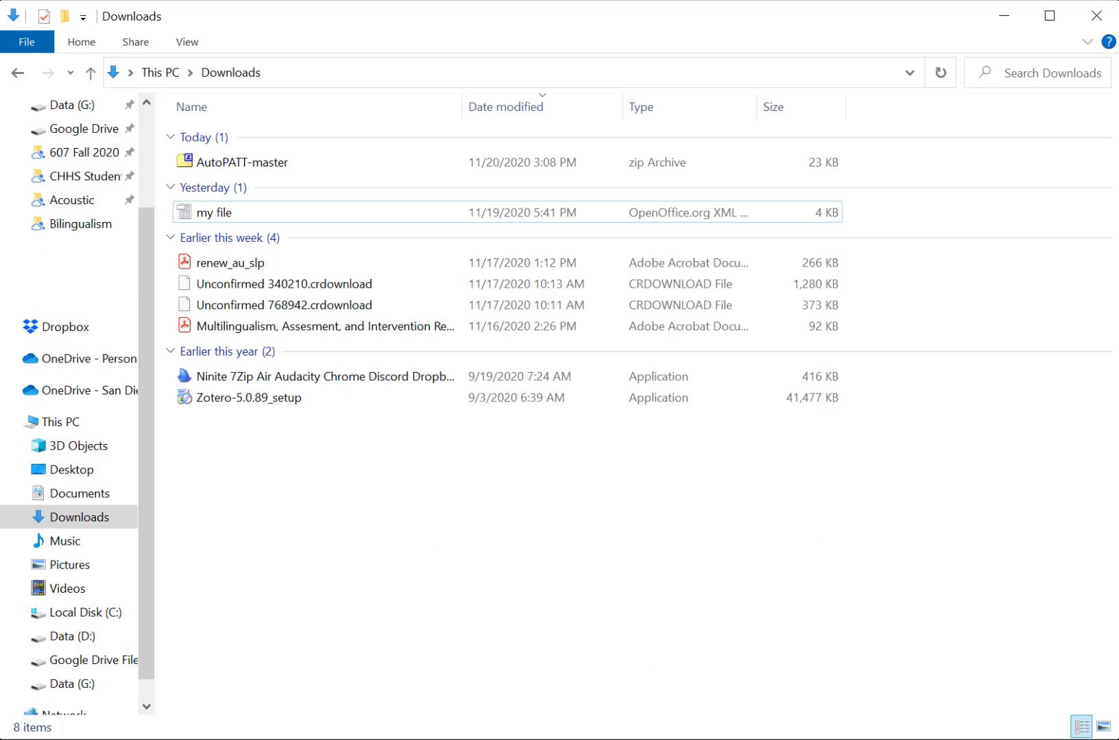
- Cut the AutoPATT-master archive from Downloads and open the AppData\Roaming\Phon folder inside the user's home folder
{"action": "left_click", "coordinate": [261, 163]}
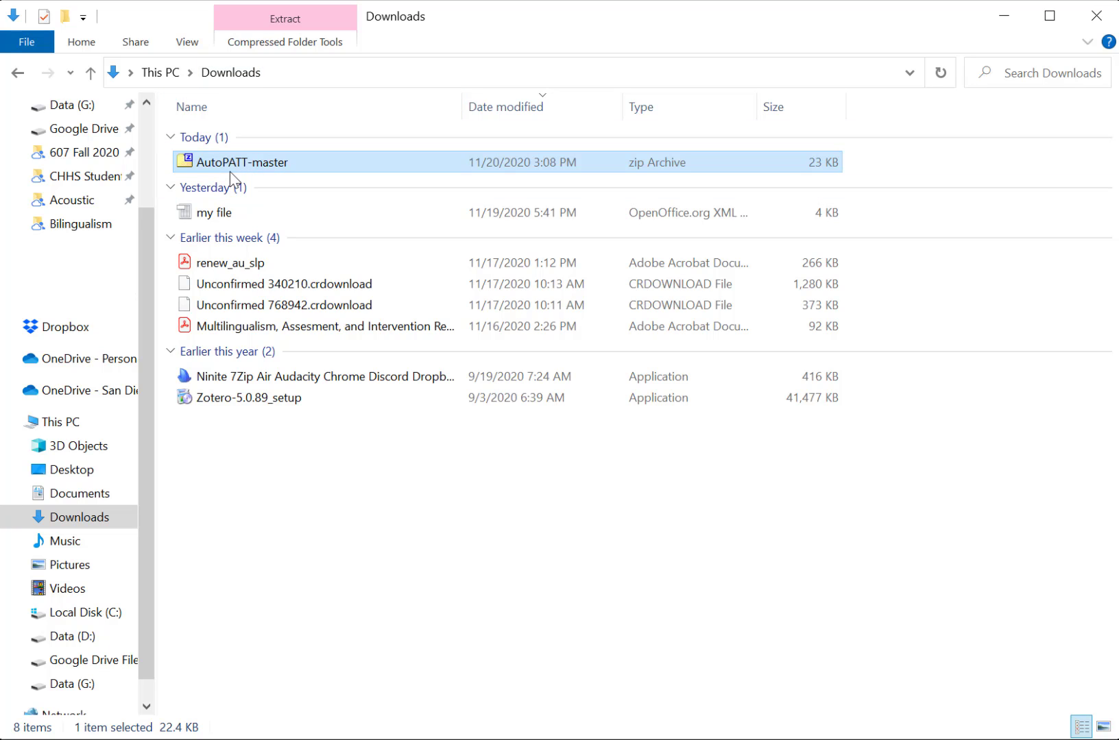
{"action": "left_click_drag", "start_coordinate": [147, 247], "coordinate": [146, 152]}
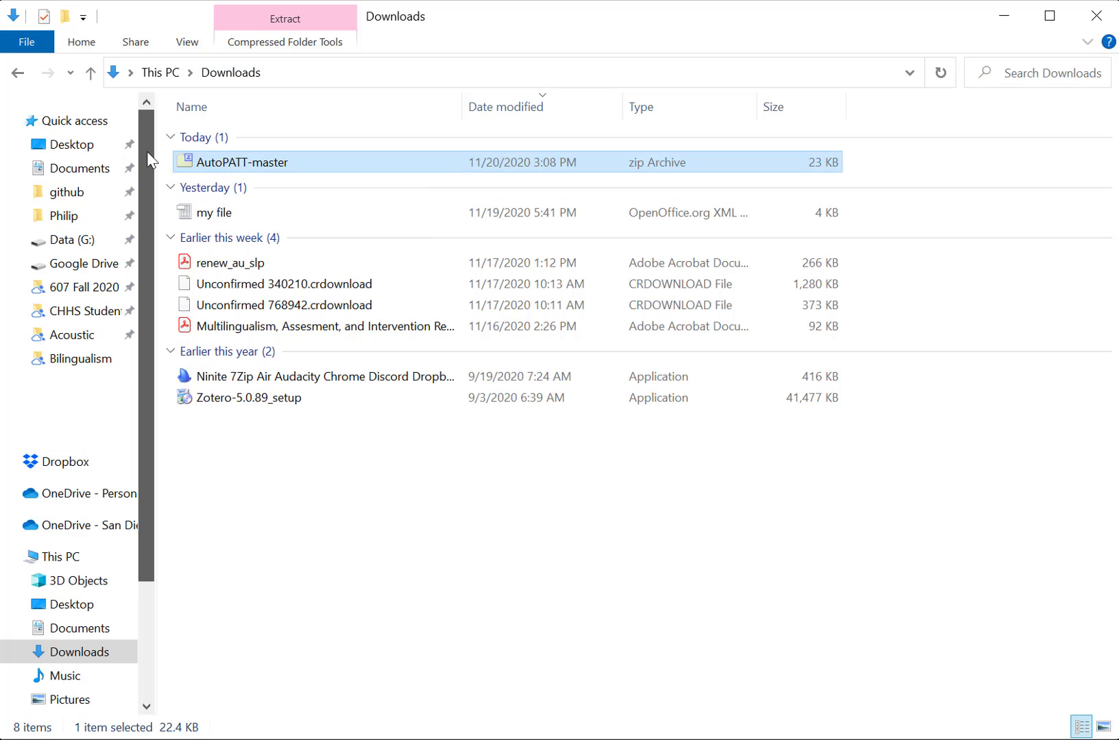
{"action": "left_click", "coordinate": [65, 217]}
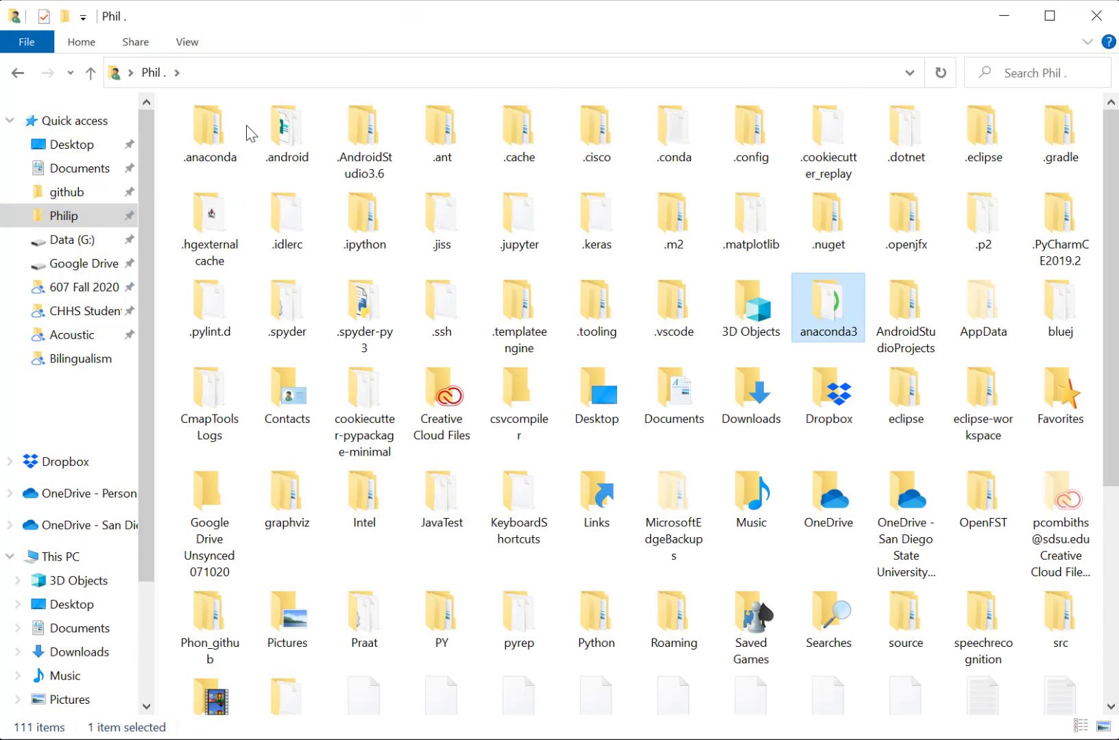
{"action": "key", "text": "Right"}
{"action": "key", "text": "Right"}
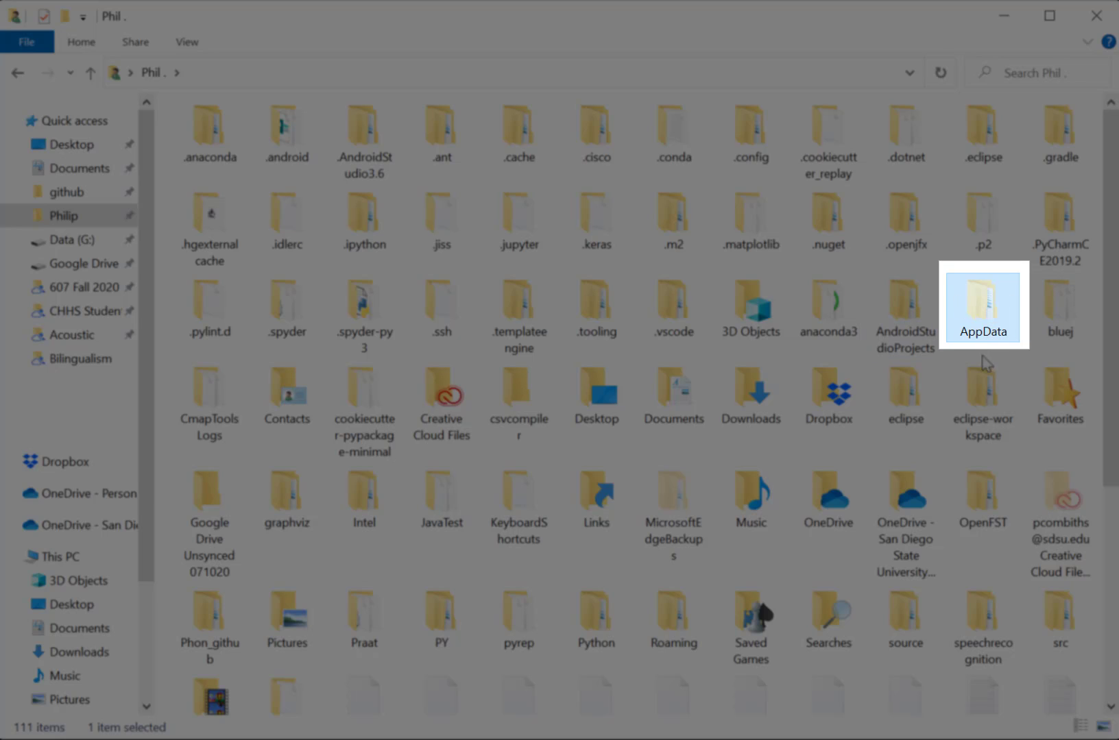
{"action": "left_click", "coordinate": [186, 43]}
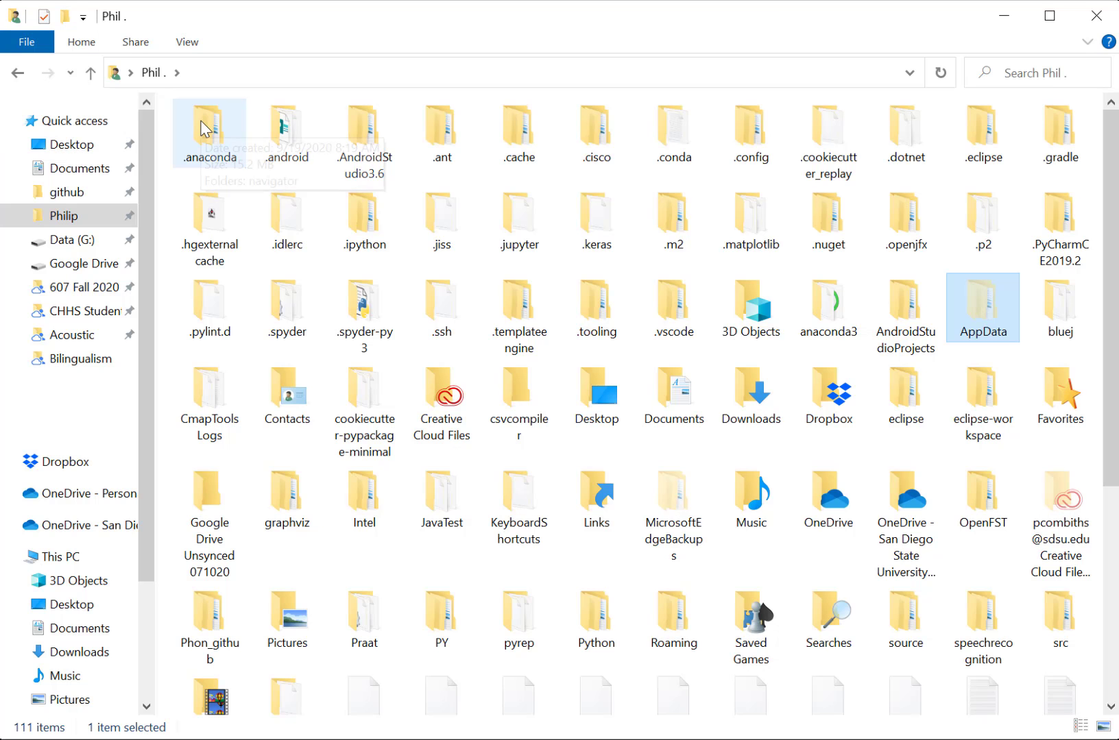
{"action": "double_click", "coordinate": [980, 325]}
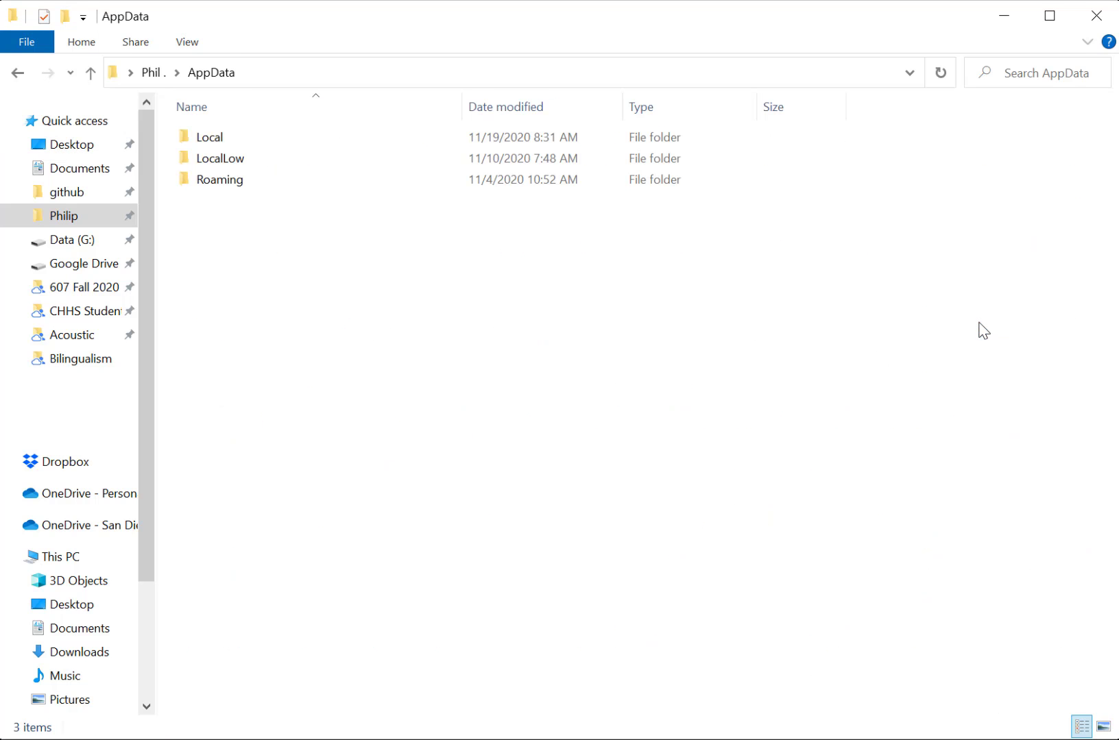
{"action": "double_click", "coordinate": [311, 179]}
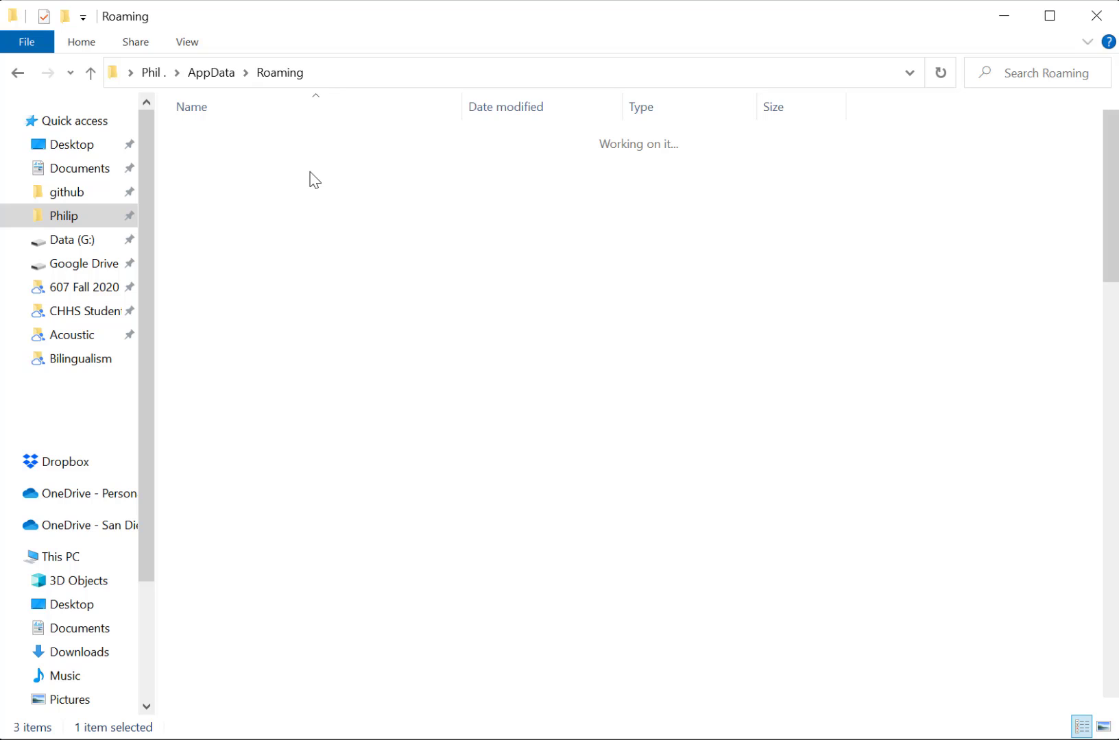
{"action": "double_click", "coordinate": [315, 179]}
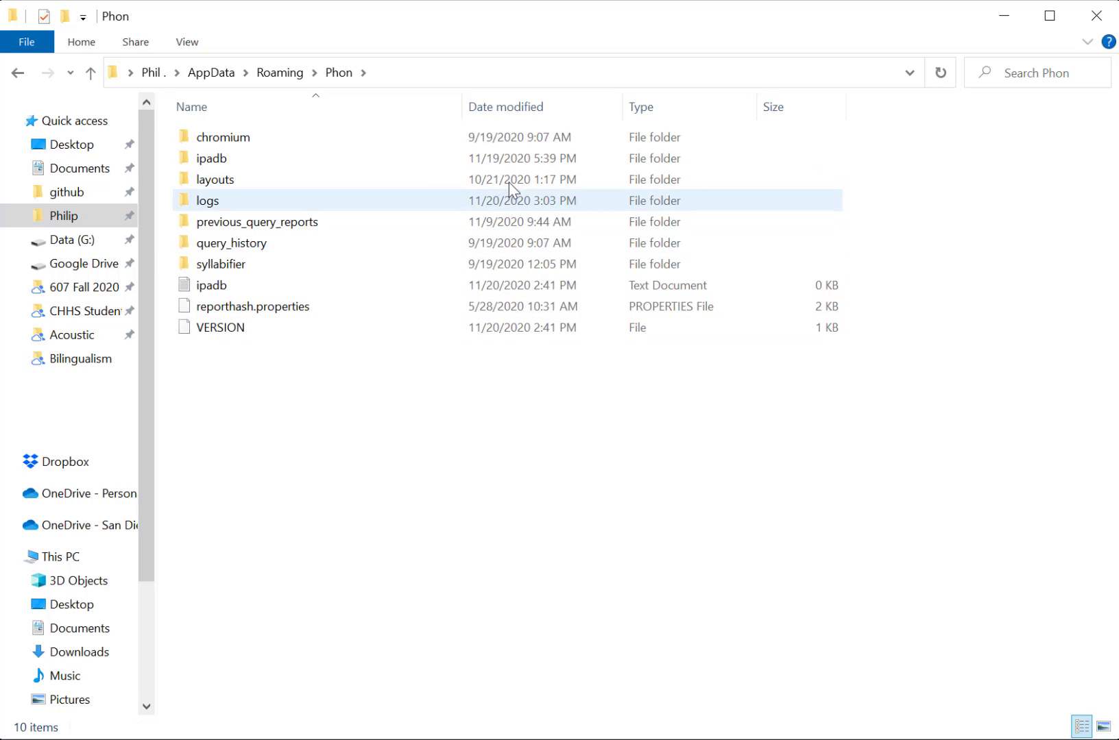
- Create a new folder named PhonShell inside the Phon folder
{"action": "right_click", "coordinate": [232, 374]}
{"action": "mouse_move", "coordinate": [288, 735]}
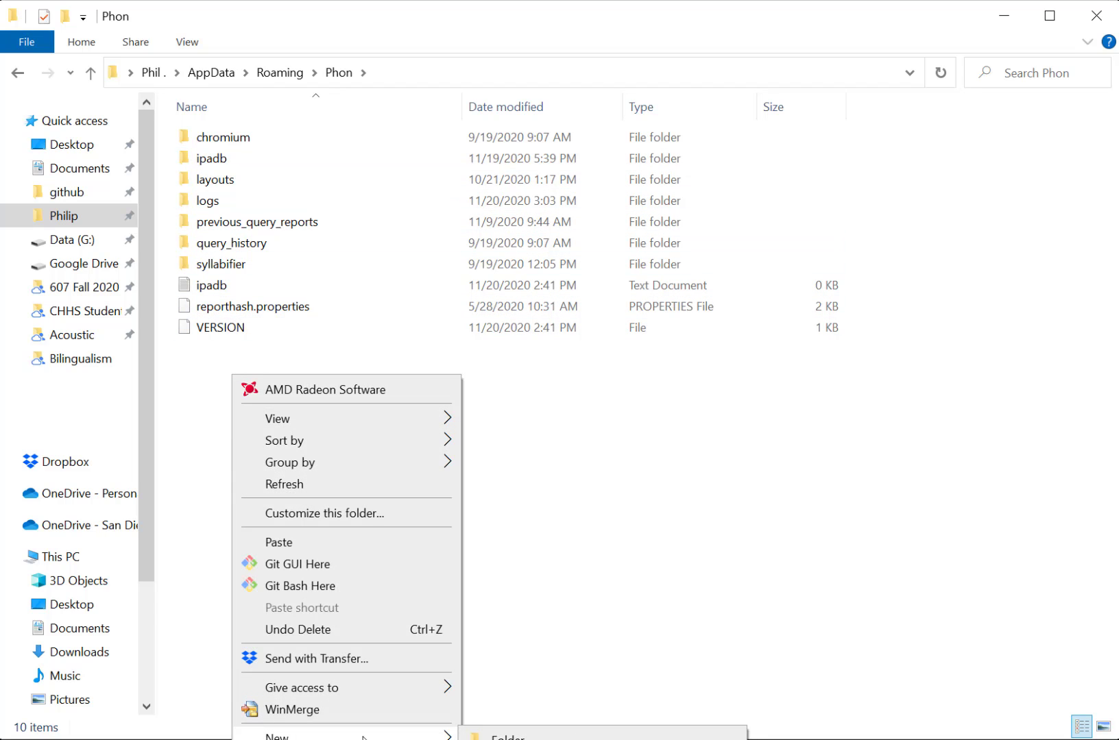
{"action": "left_click", "coordinate": [583, 734]}
{"action": "type", "text": "PhonShell"}
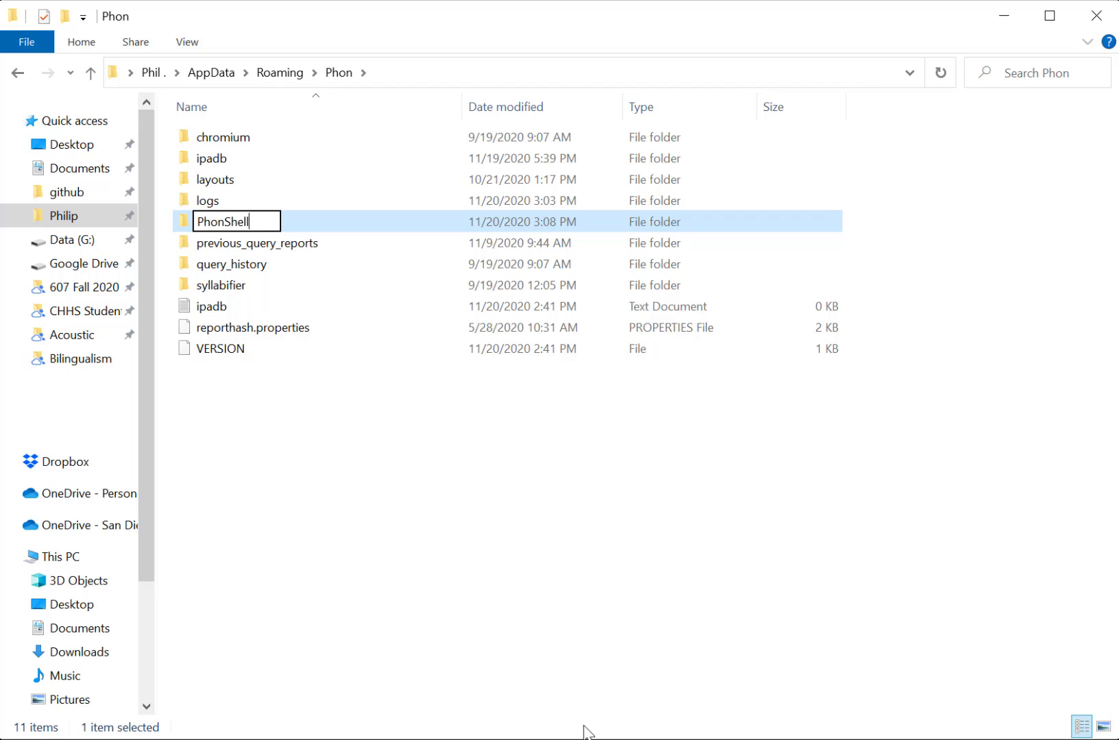
{"action": "key", "text": "Return"}
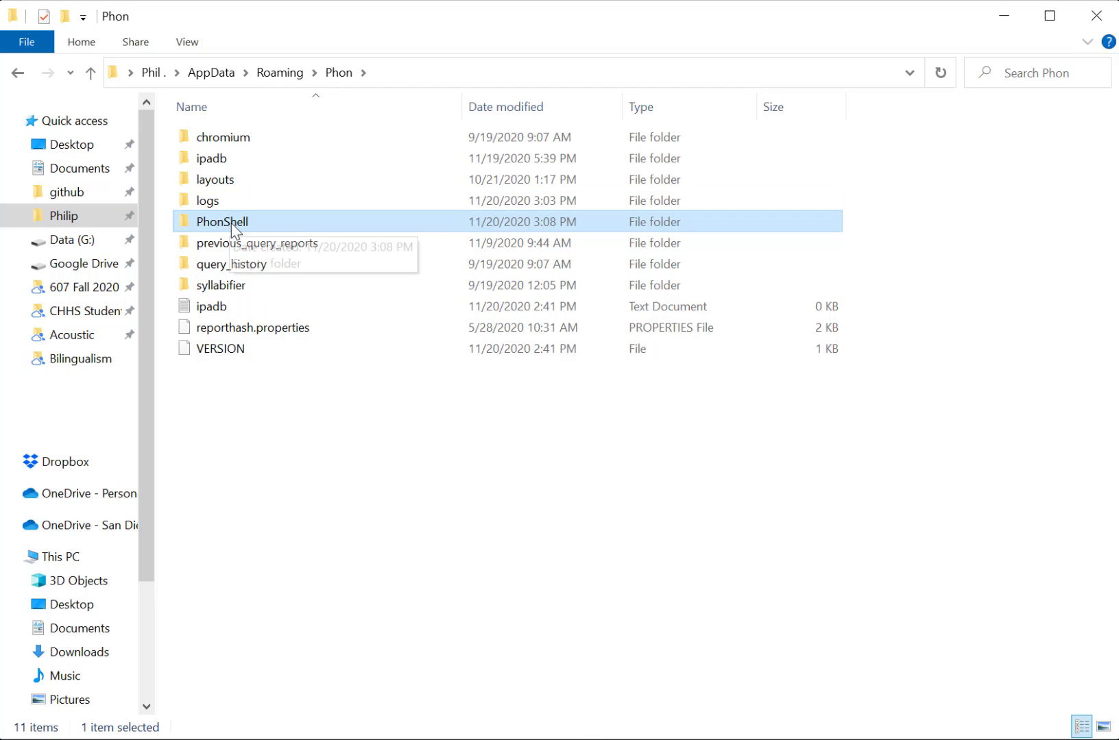
- Open the PhonShell folder and paste the AutoPATT-master archive into it
{"action": "double_click", "coordinate": [231, 223]}
{"action": "right_click", "coordinate": [290, 290]}
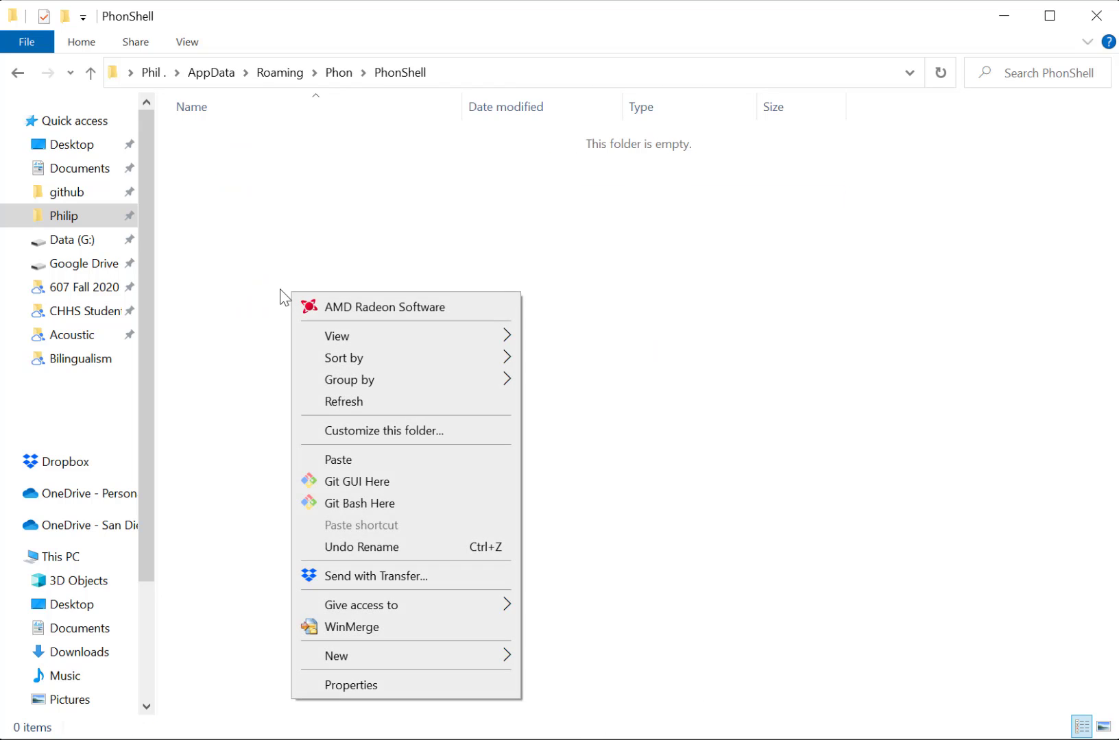
{"action": "left_click", "coordinate": [264, 278]}
{"action": "right_click", "coordinate": [267, 280]}
{"action": "left_click", "coordinate": [322, 447]}
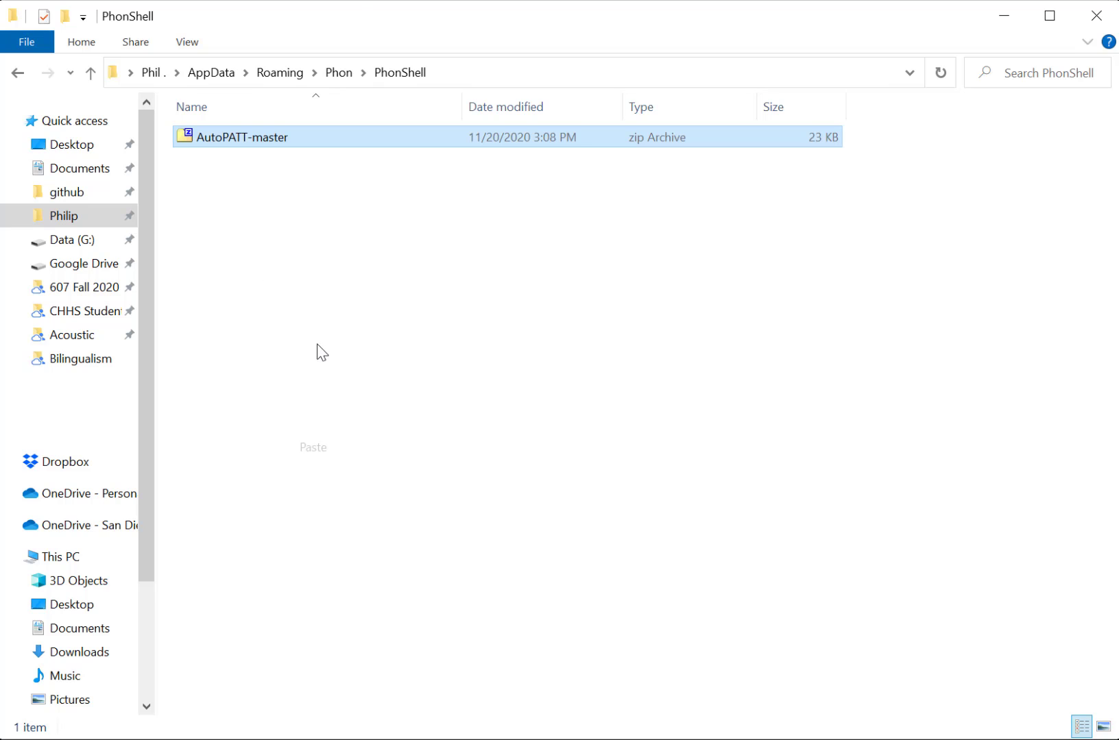
{"action": "left_click", "coordinate": [280, 172]}
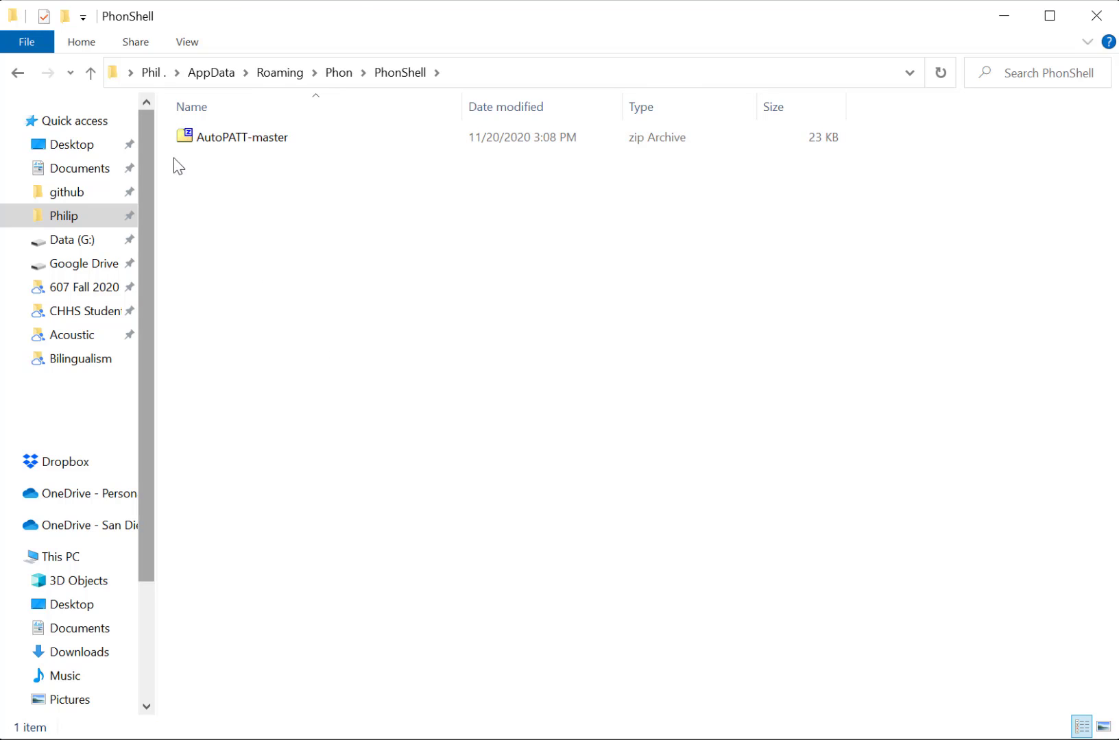
- Extract the AutoPATT-master archive into the PhonShell folder with 7-Zip
{"action": "left_click", "coordinate": [212, 143]}
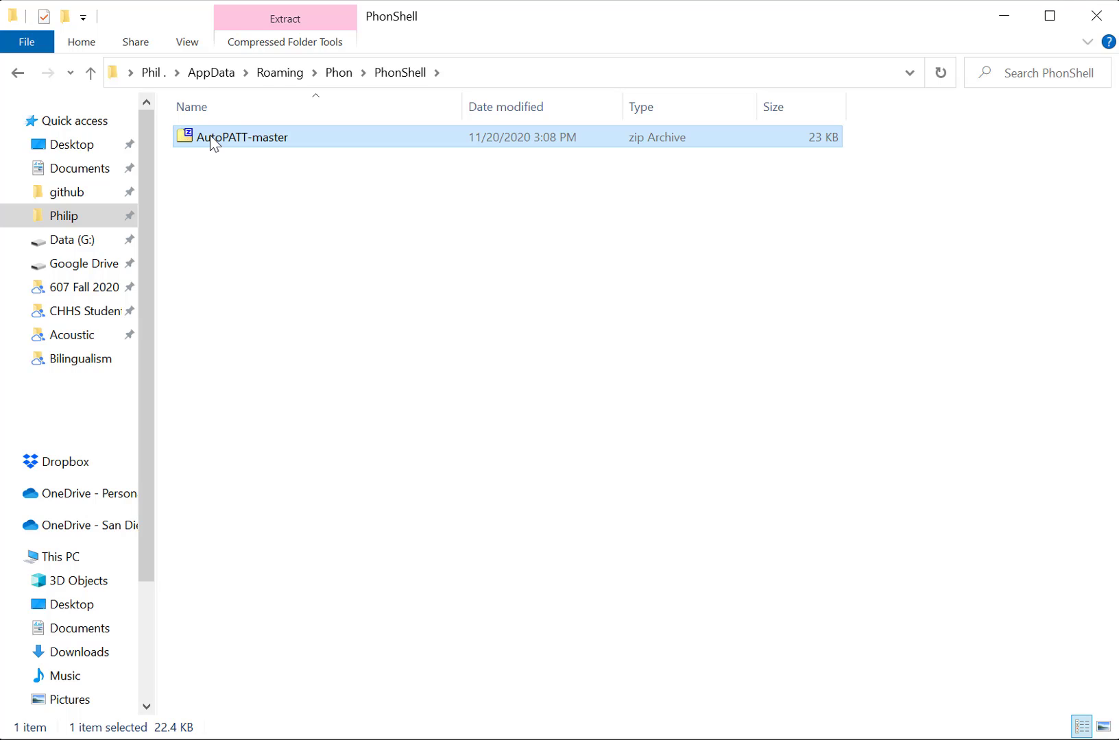
{"action": "right_click", "coordinate": [211, 137]}
{"action": "mouse_move", "coordinate": [272, 194]}
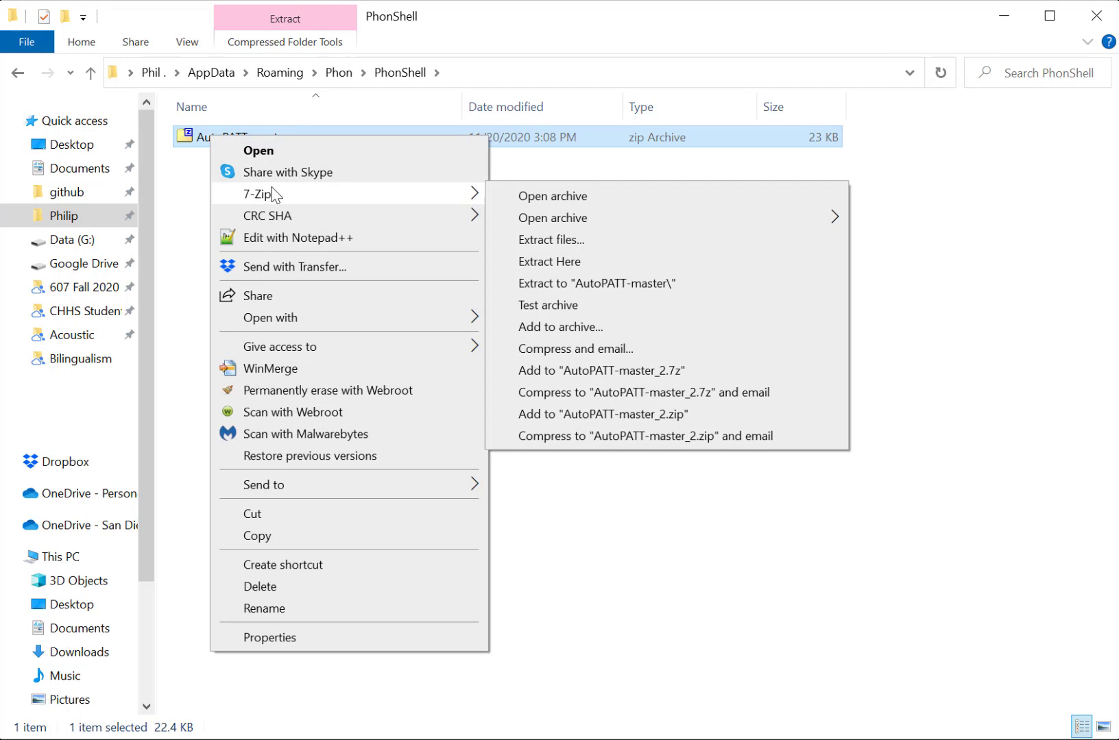
{"action": "left_click", "coordinate": [613, 268]}
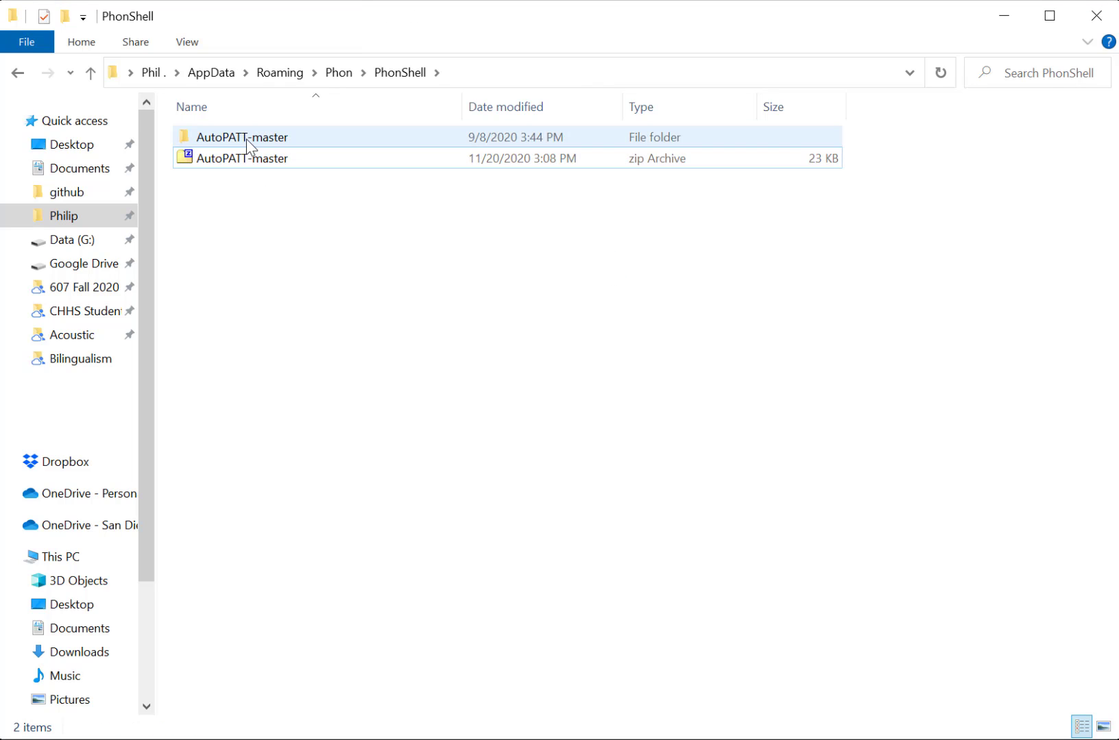
- Move all four files from the extracted AutoPATT-master folder up into the PhonShell folder
{"action": "double_click", "coordinate": [247, 140]}
{"action": "left_click_drag", "start_coordinate": [320, 255], "coordinate": [230, 126]}
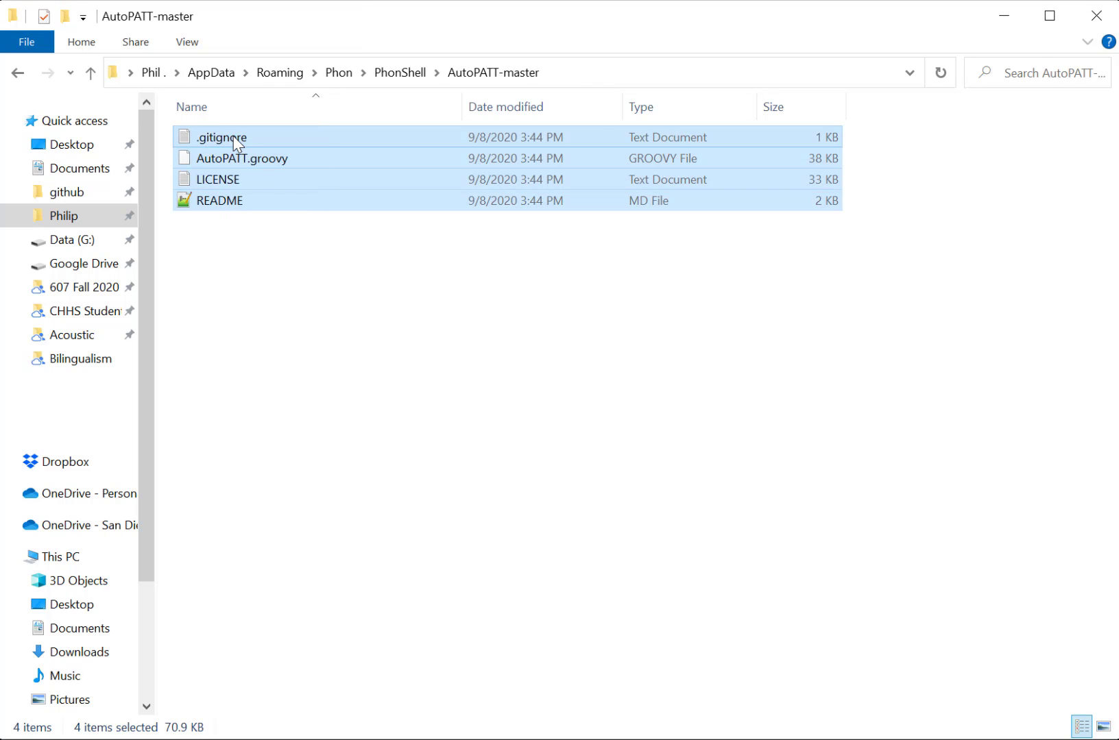
{"action": "left_click", "coordinate": [418, 74]}
{"action": "right_click", "coordinate": [332, 283]}
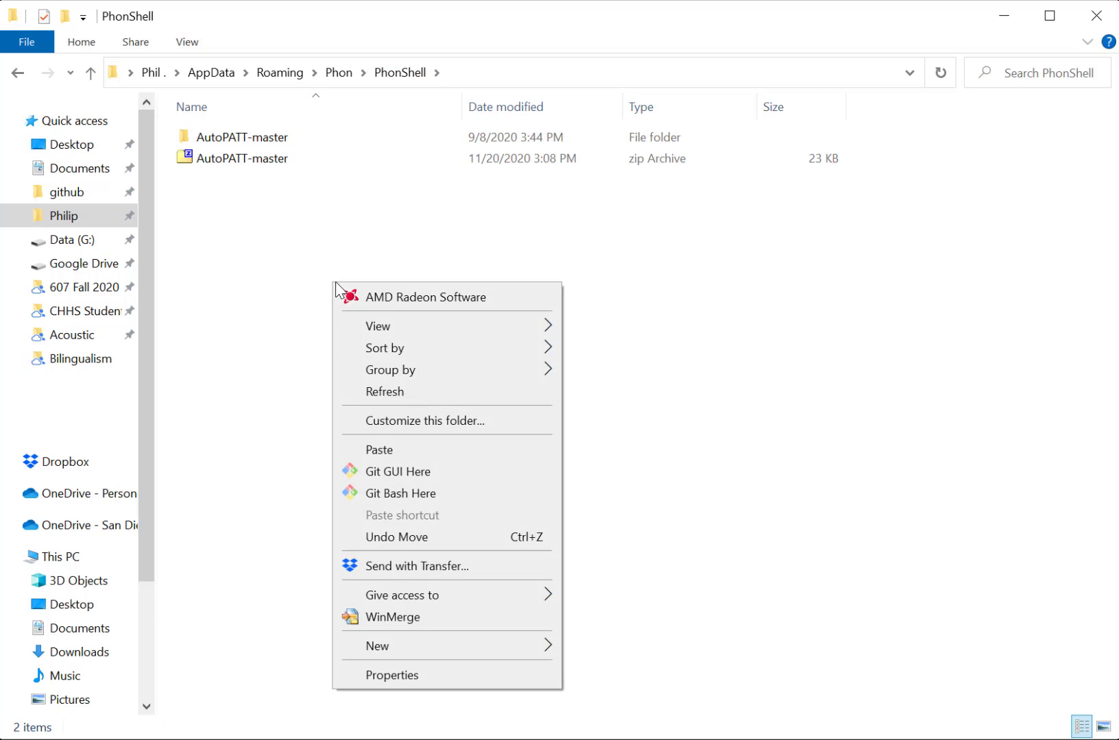
{"action": "left_click", "coordinate": [405, 450]}
- Delete the emptied AutoPATT-master folder and the AutoPATT-master zip archive from PhonShell
{"action": "left_click", "coordinate": [269, 144]}
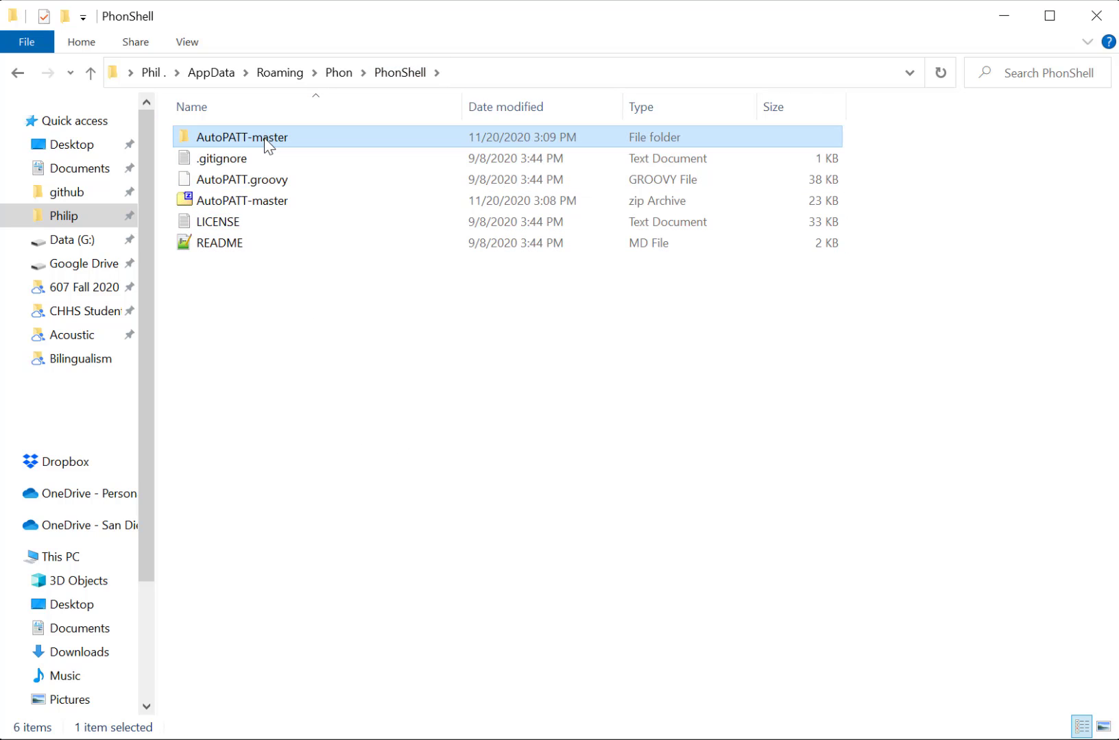
{"action": "key", "text": "Delete"}
{"action": "left_click", "coordinate": [300, 186]}
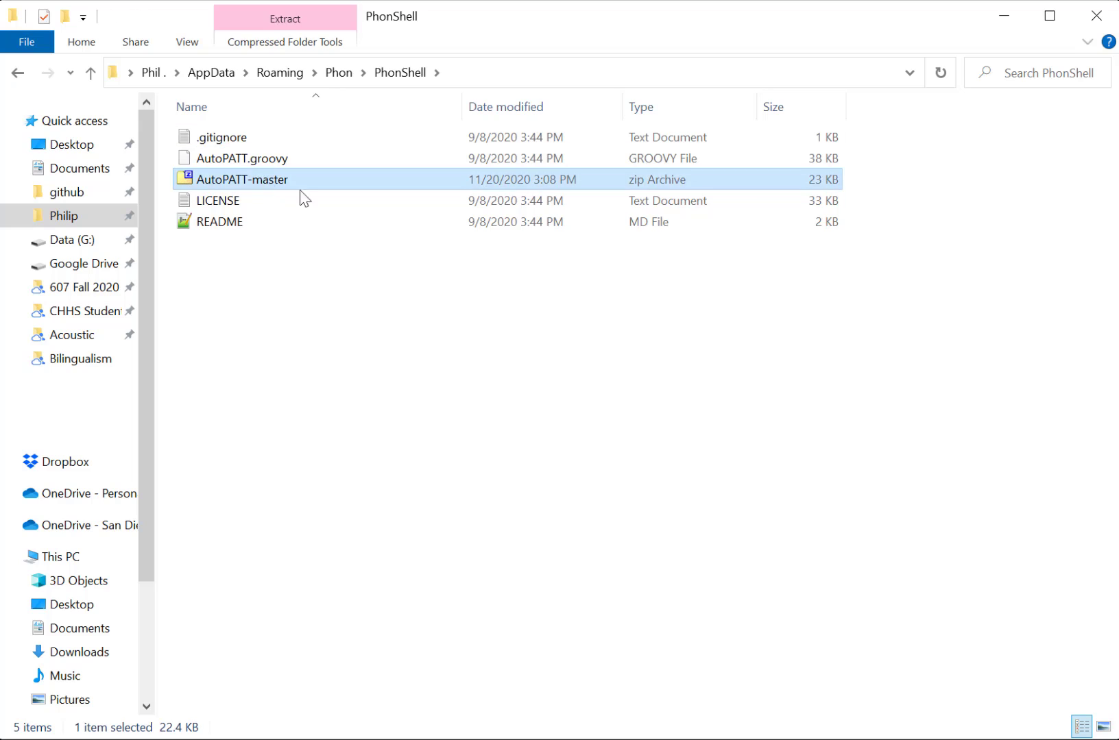
{"action": "key", "text": "Delete"}
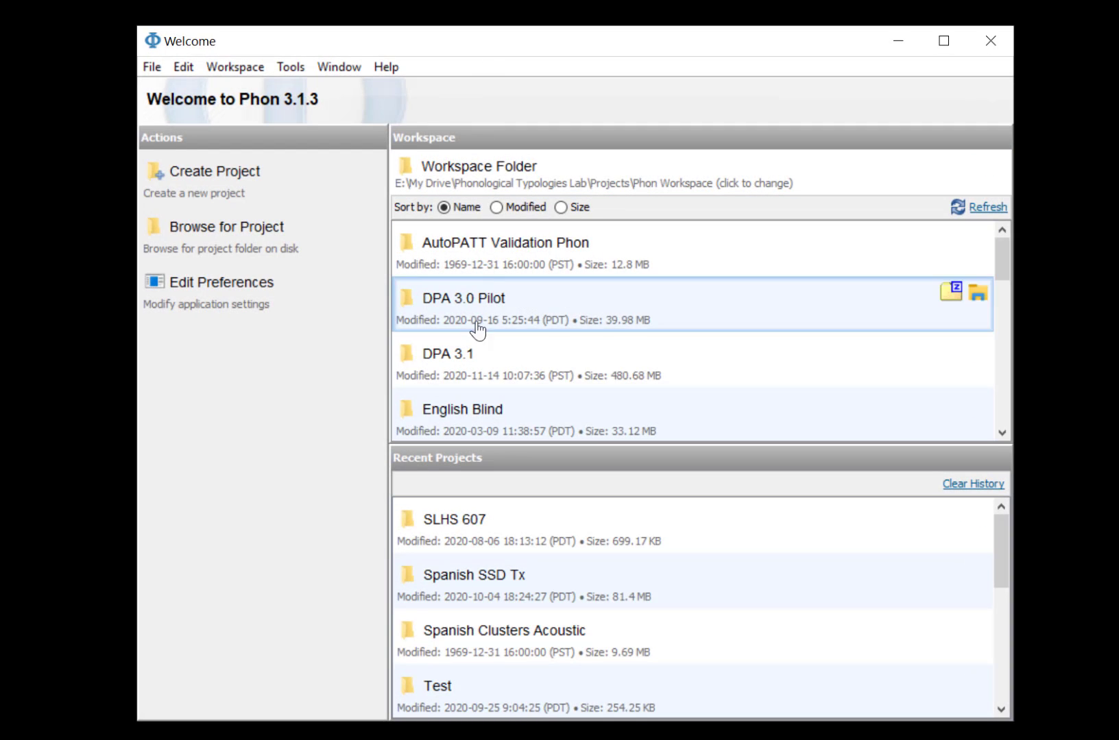
- Switch to Phon, open the Spanish Clusters Acoustic project and run the AutoPATT.groovy user script
{"action": "scroll", "coordinate": [494, 429], "scroll_direction": "down", "scroll_amount": 1}
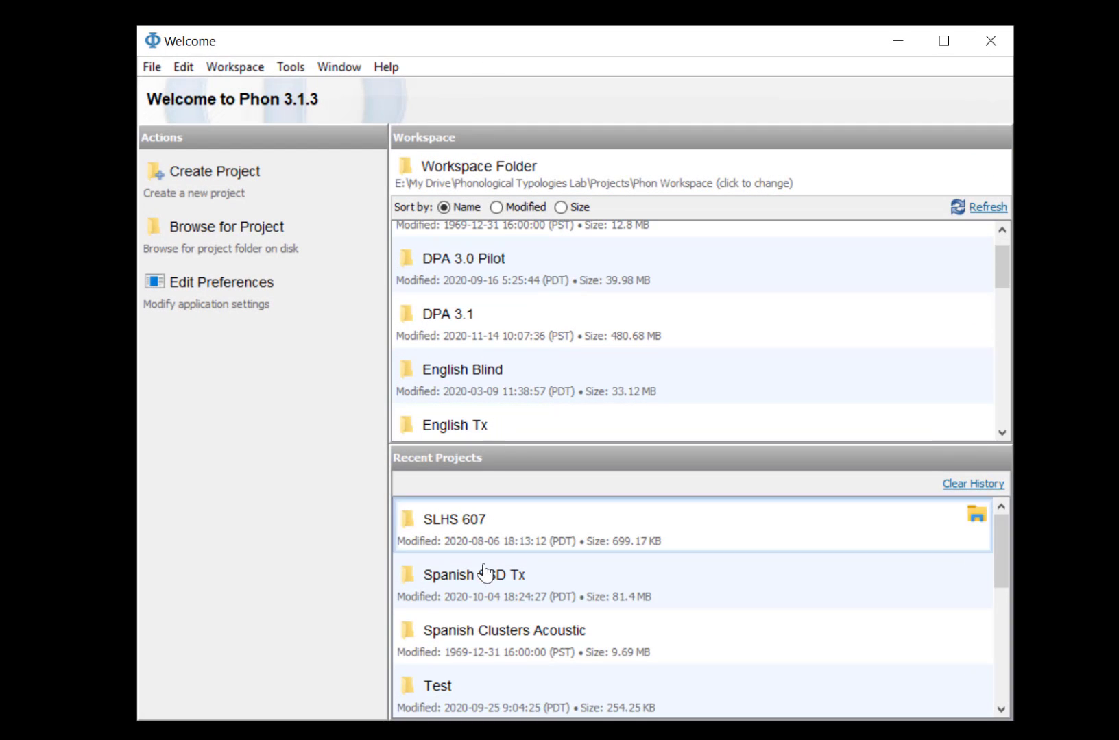
{"action": "left_click", "coordinate": [490, 706]}
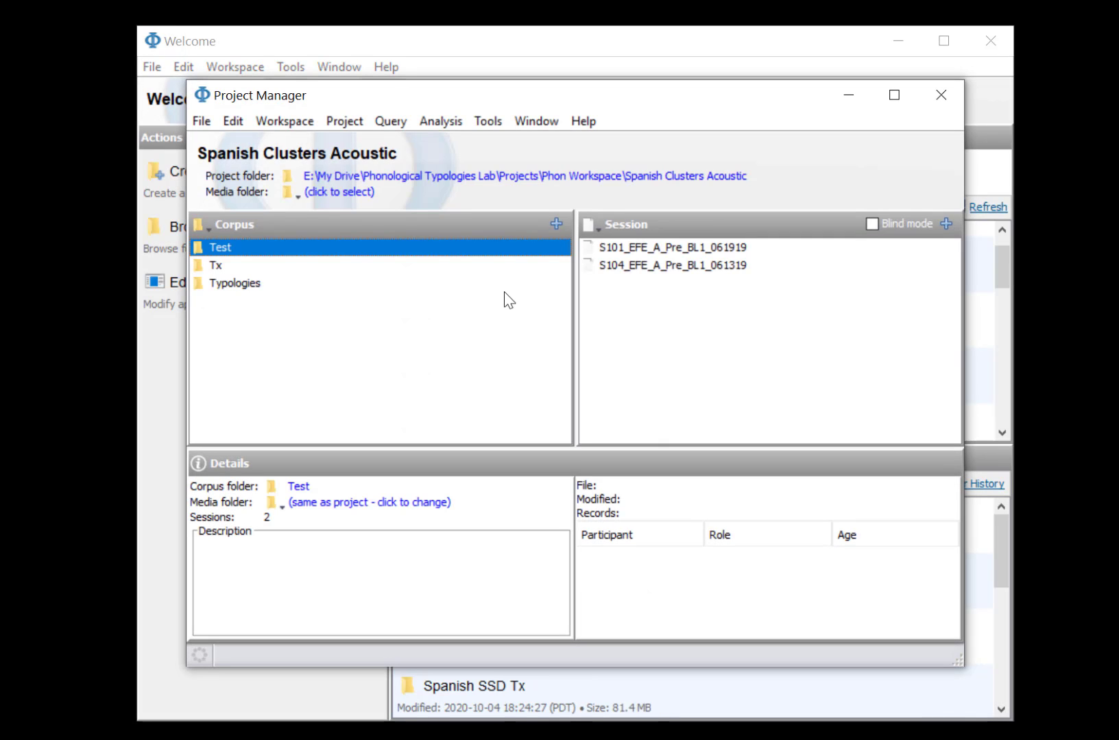
{"action": "left_click", "coordinate": [482, 122]}
{"action": "mouse_move", "coordinate": [592, 346]}
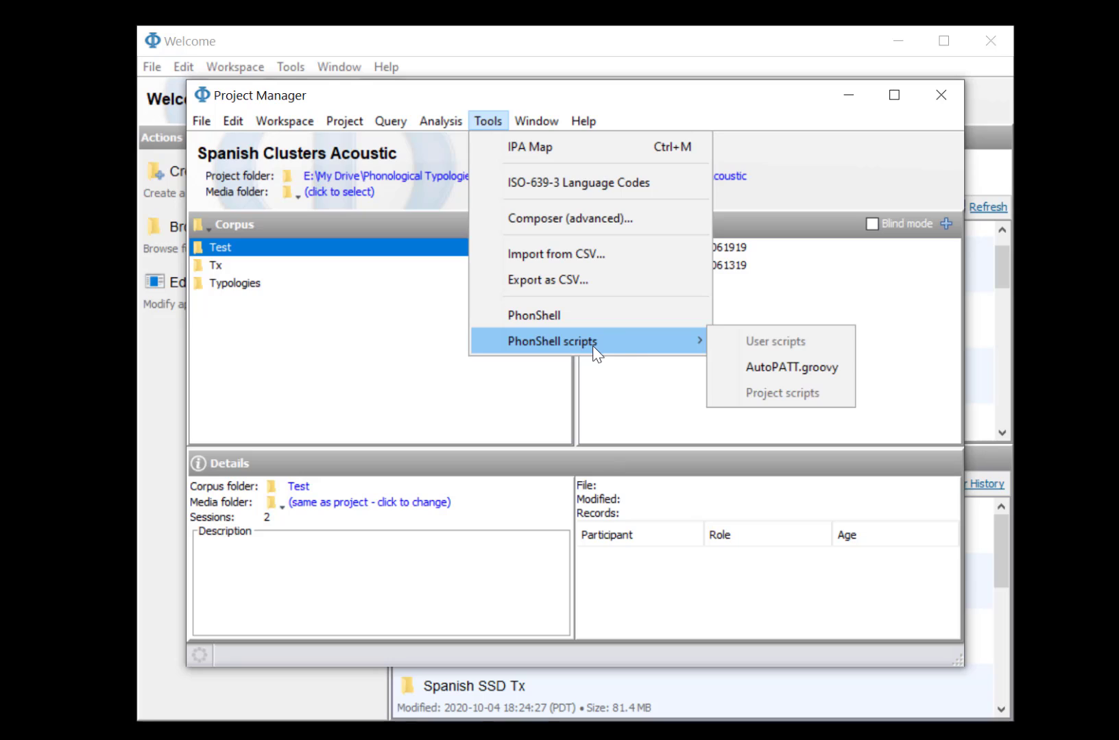
{"action": "left_click", "coordinate": [816, 368]}
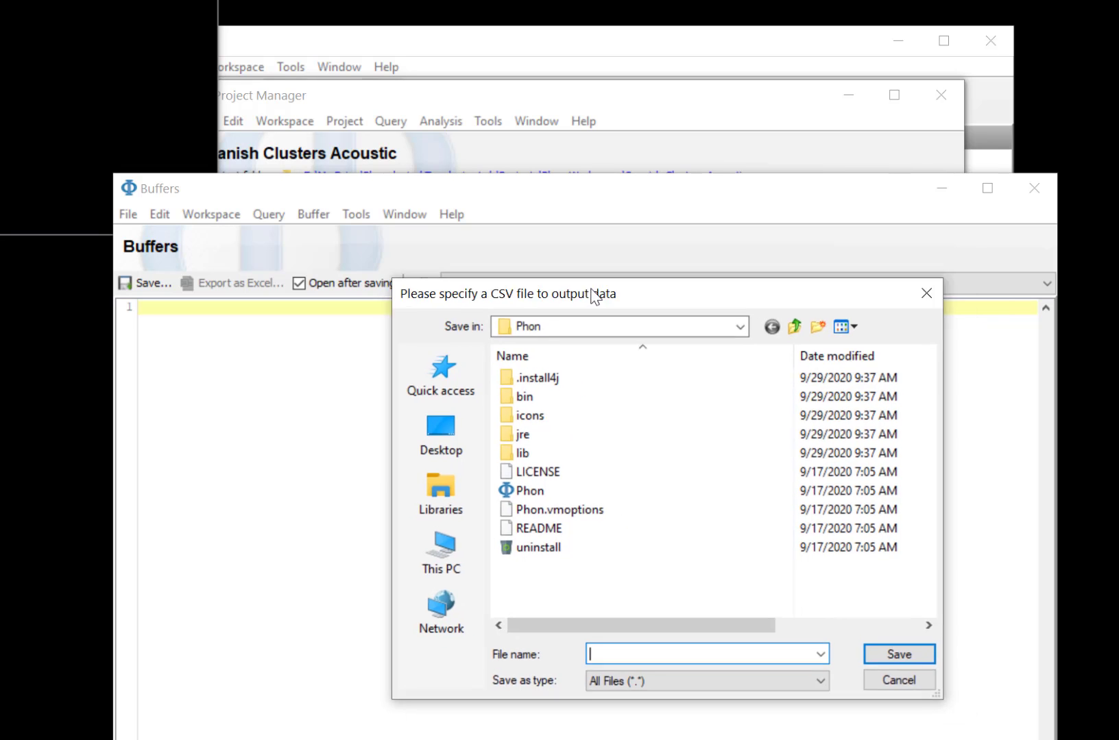
- Select Documents among the Quick access folders and save the script's CSV output file as test_AutoPATT
{"action": "left_click_drag", "start_coordinate": [594, 296], "coordinate": [392, 235]}
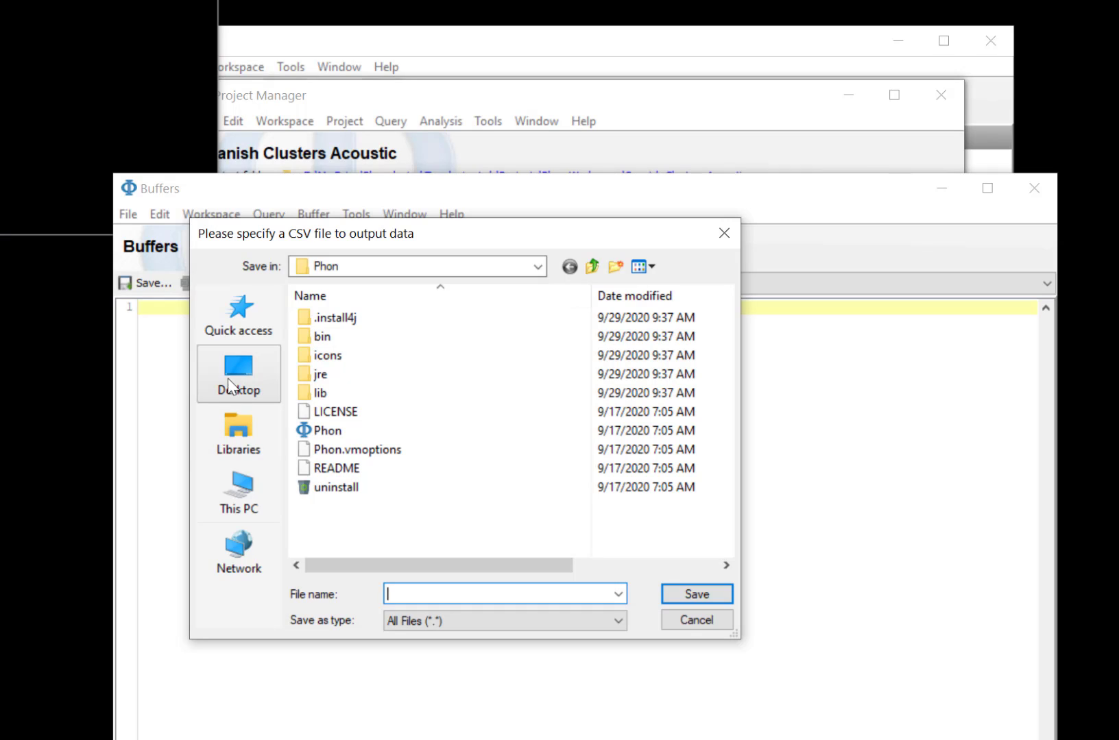
{"action": "left_click", "coordinate": [242, 336]}
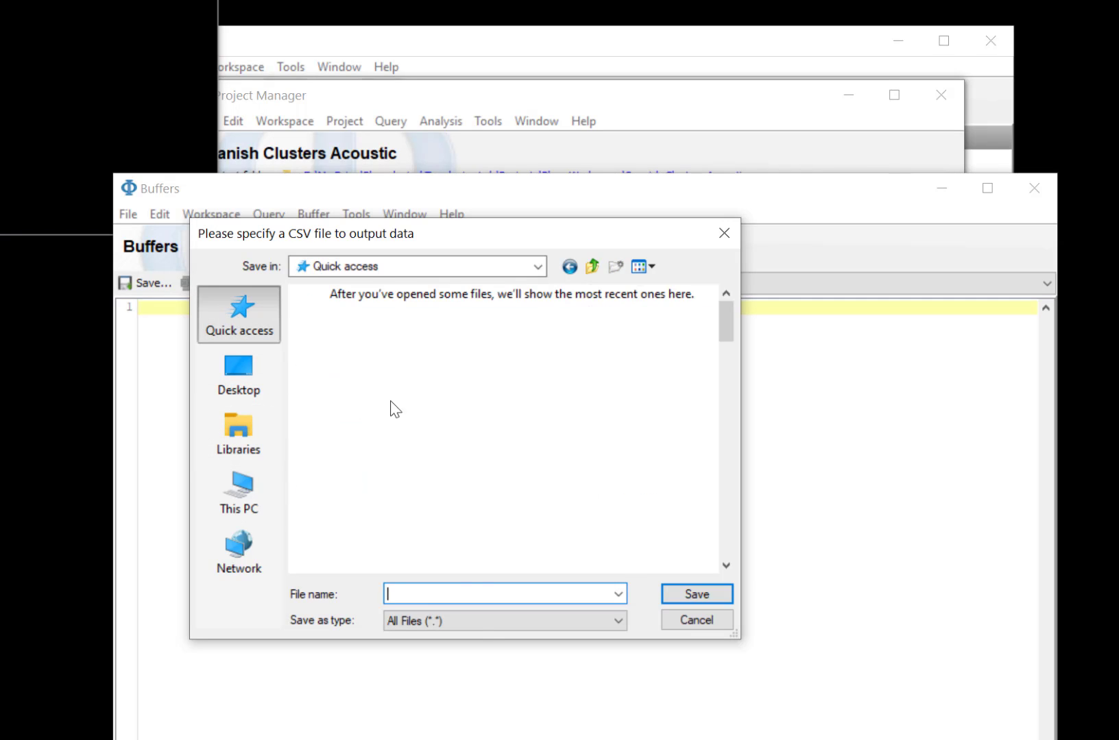
{"action": "left_click", "coordinate": [413, 398]}
{"action": "left_click", "coordinate": [431, 591]}
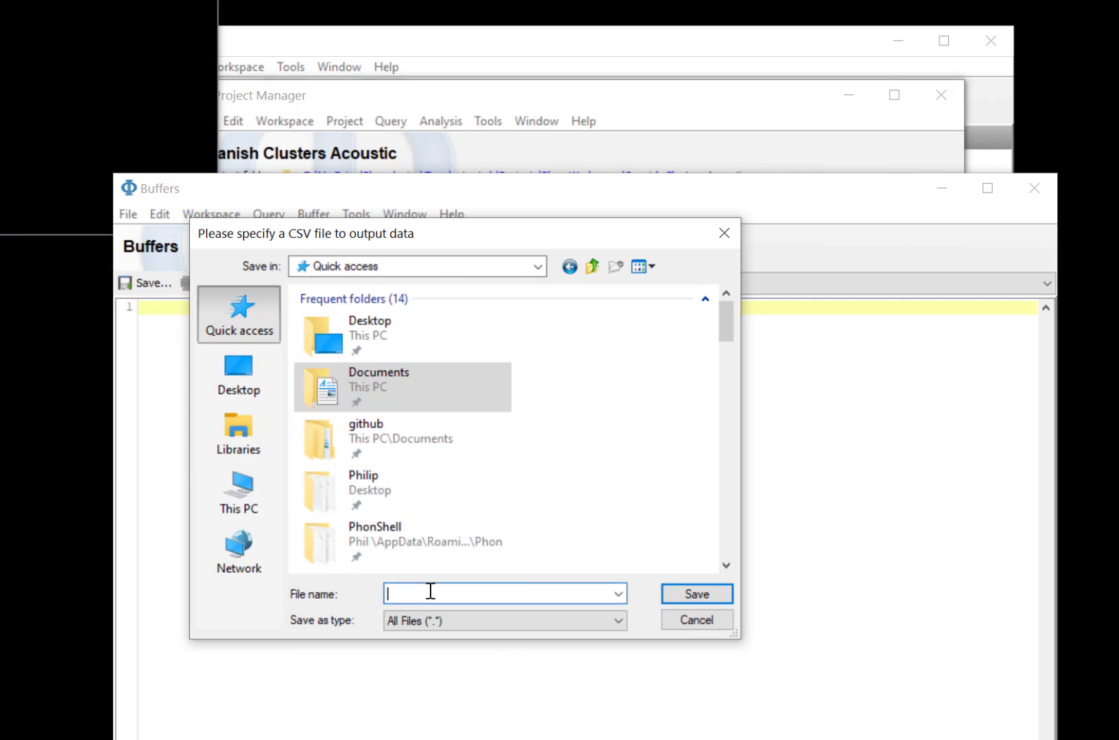
{"action": "type", "text": "test_AutoPATT"}
{"action": "left_click", "coordinate": [722, 594]}
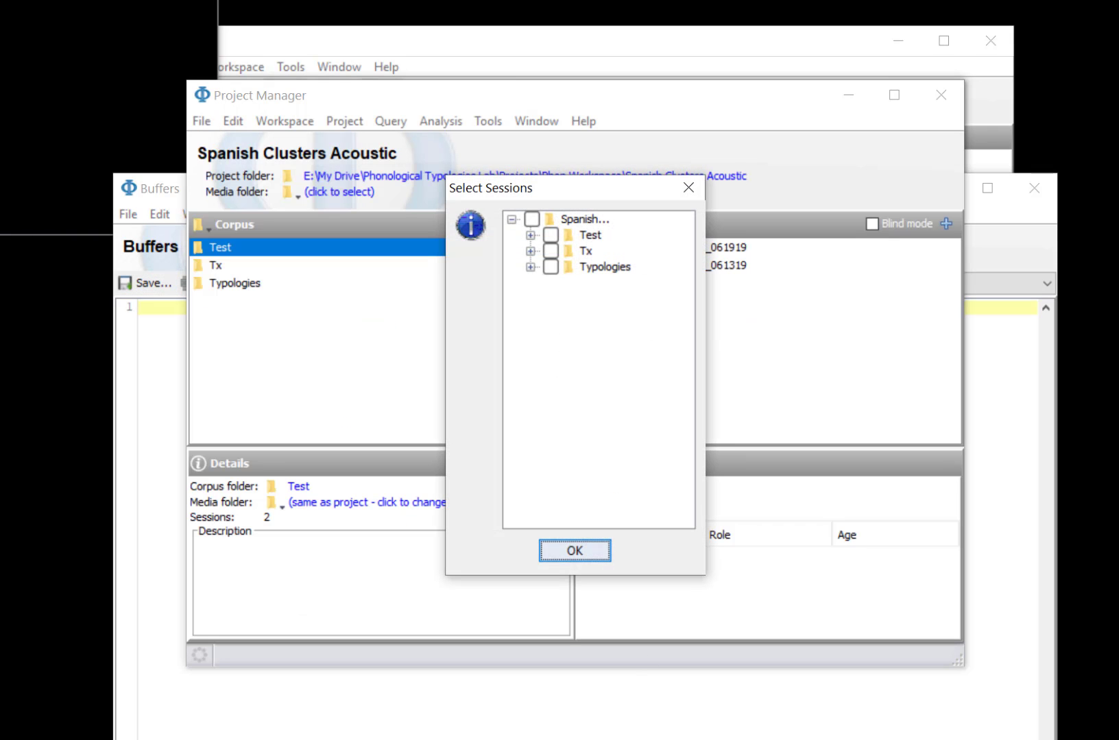
- Select only the session S101_EFE_A_Pre_BL1_061919 from the Test corpus for the script to analyze and confirm the selection
{"action": "left_click_drag", "start_coordinate": [538, 192], "coordinate": [386, 201]}
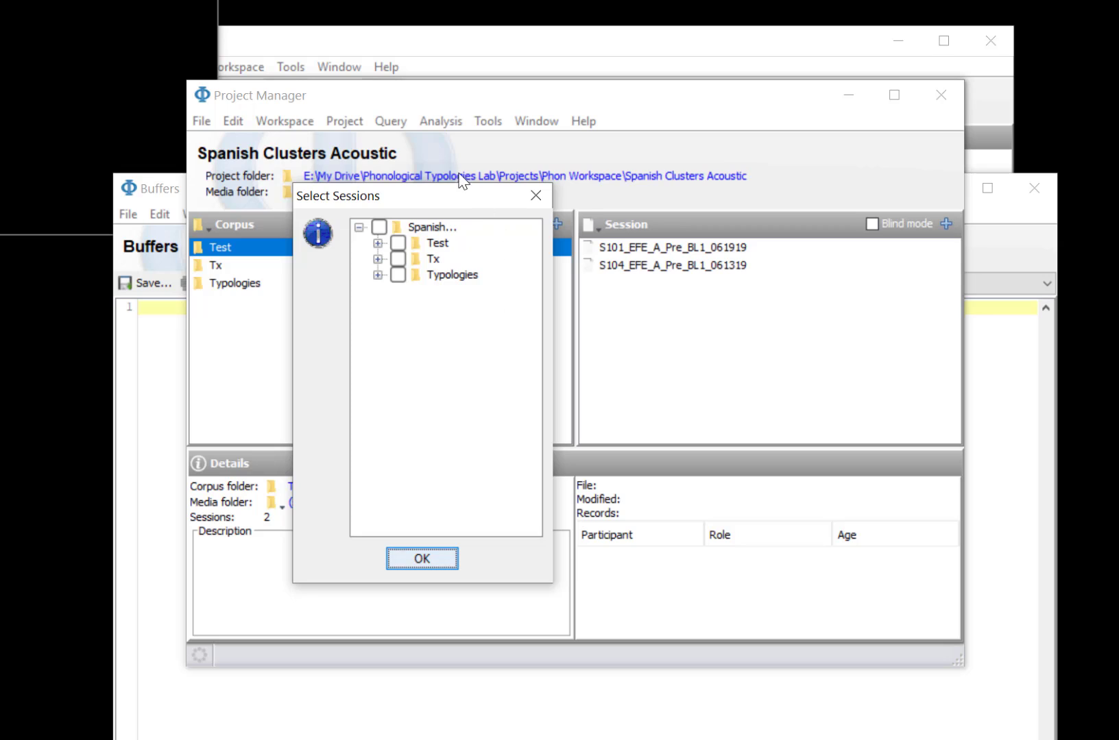
{"action": "left_click", "coordinate": [378, 244]}
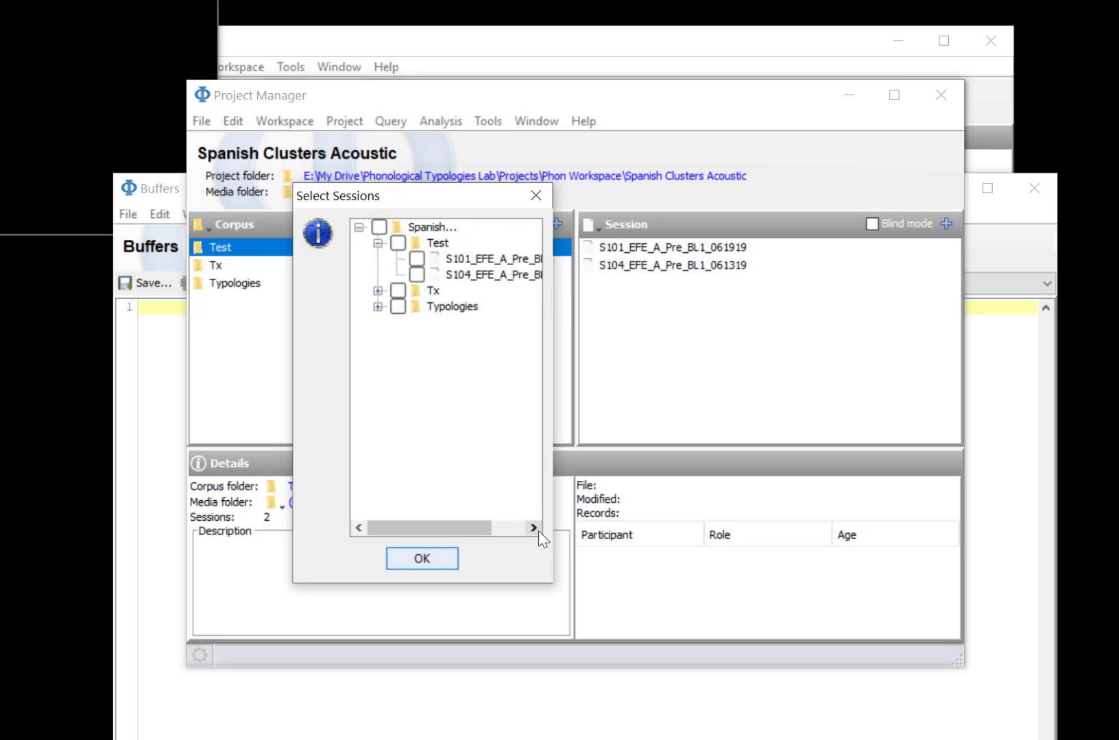
{"action": "left_click_drag", "start_coordinate": [482, 529], "coordinate": [508, 536]}
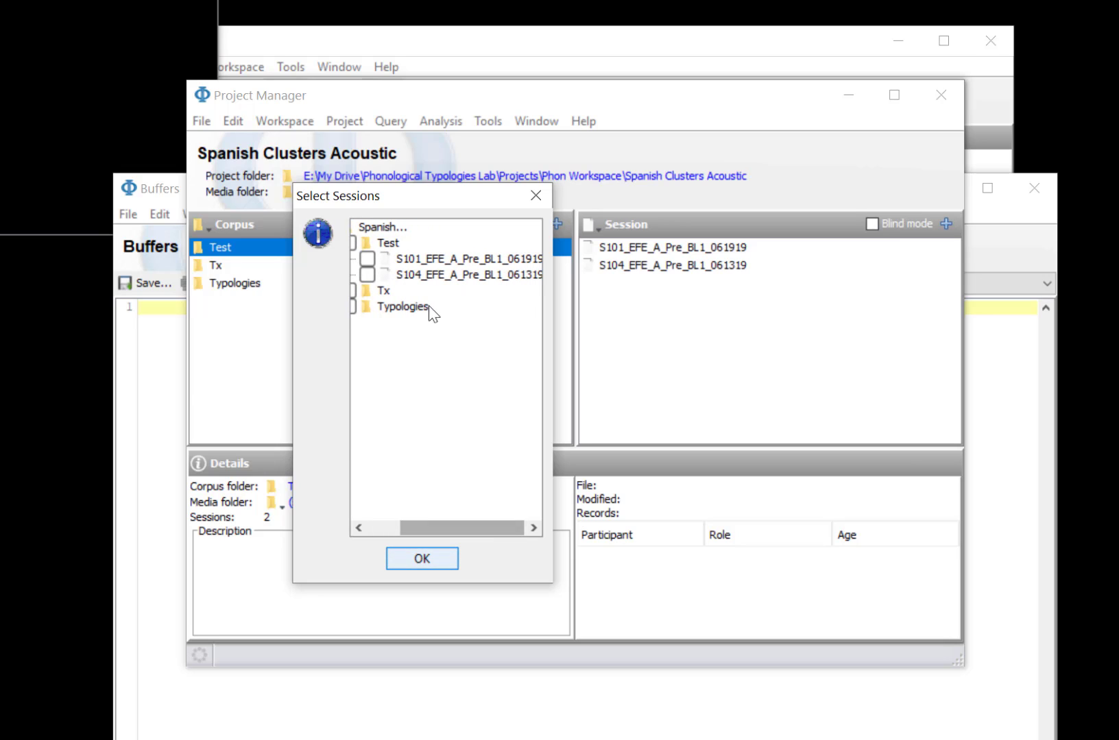
{"action": "left_click", "coordinate": [367, 261]}
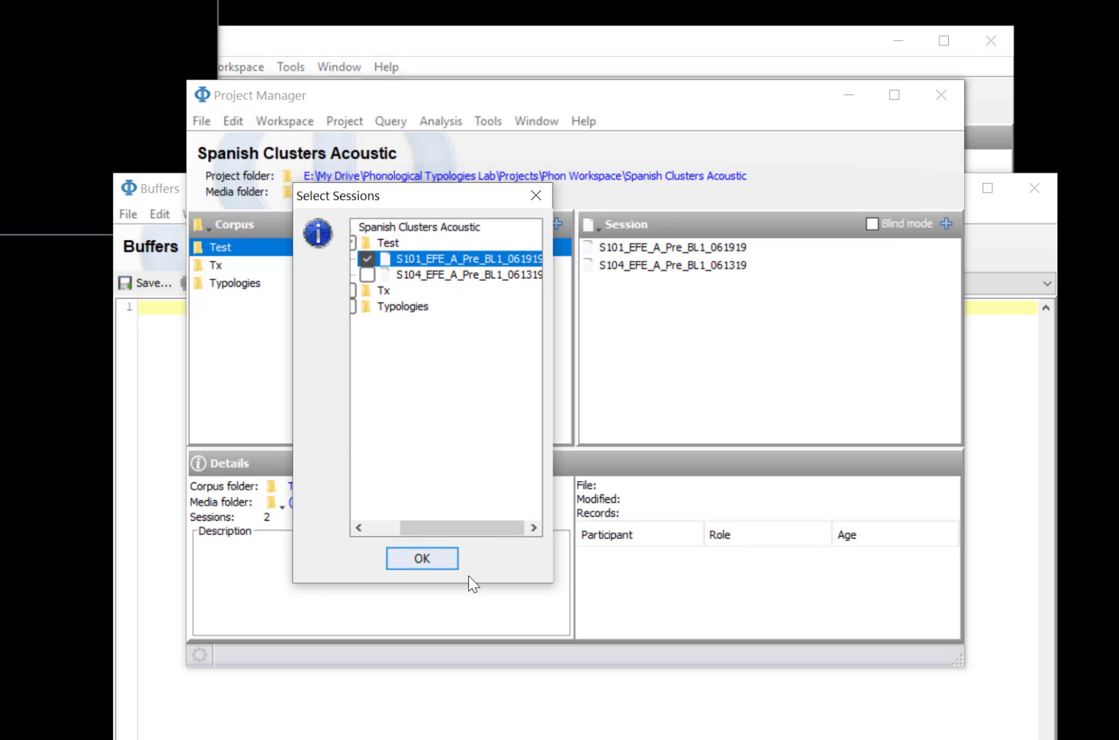
{"action": "left_click", "coordinate": [437, 559]}
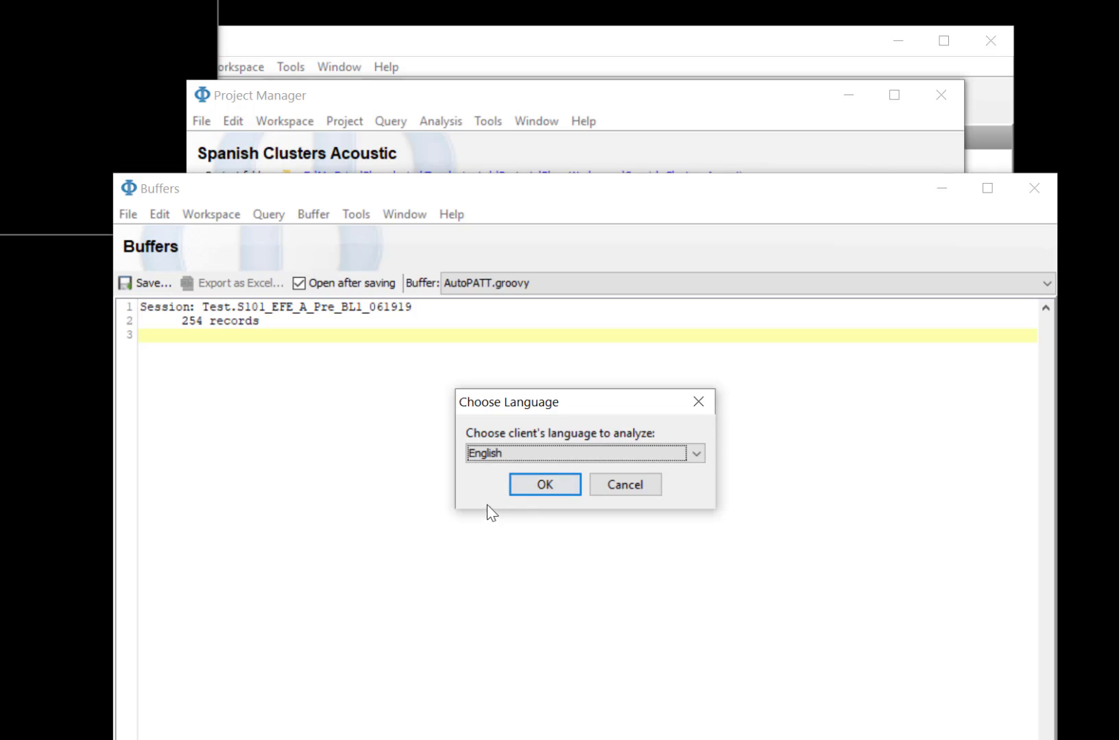
- Choose Spanish as the client's language to analyze and start the analysis
{"action": "left_click", "coordinate": [697, 454]}
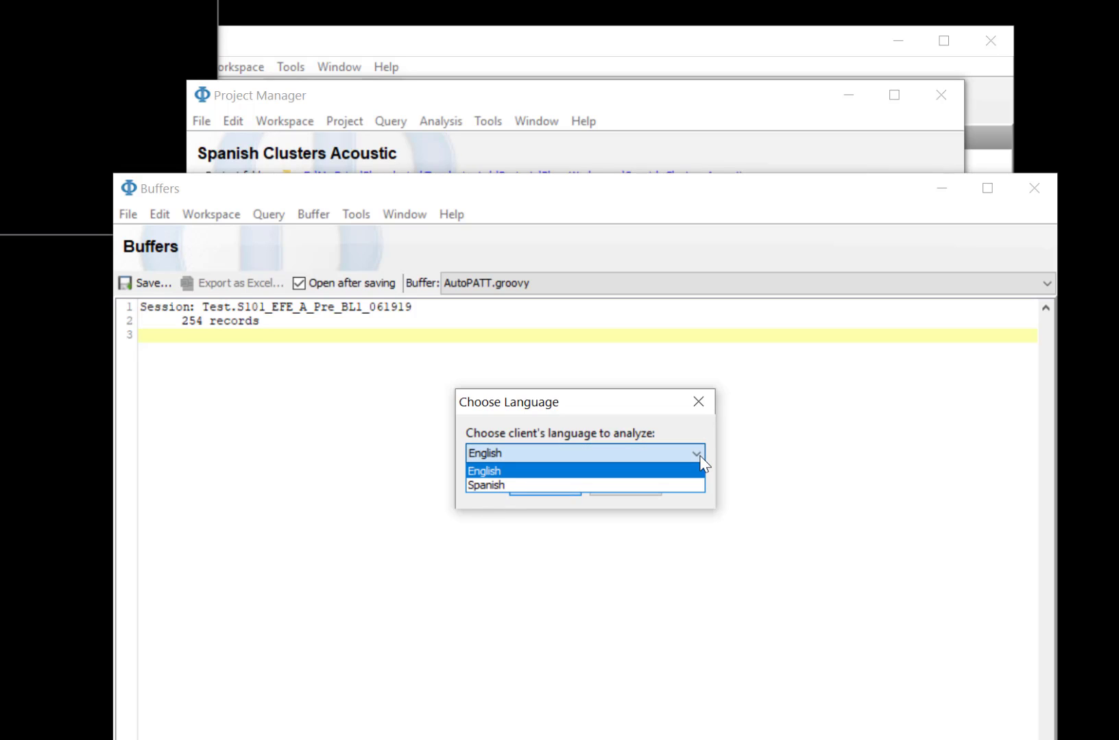
{"action": "left_click", "coordinate": [499, 487]}
{"action": "left_click", "coordinate": [535, 486]}
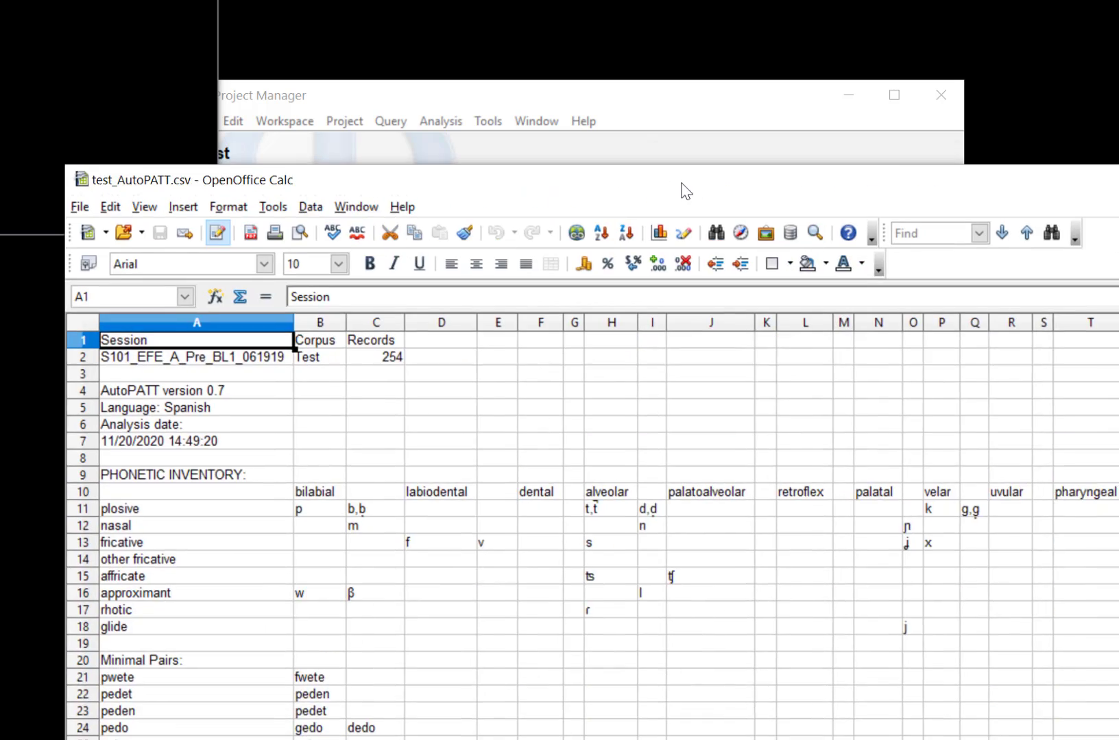
- Review the test_AutoPATT.csv results from the phonetic inventory and minimal pairs down to the phonemic inventory, cluster inventory and treatment targets
{"action": "left_click_drag", "start_coordinate": [685, 191], "coordinate": [641, 17]}
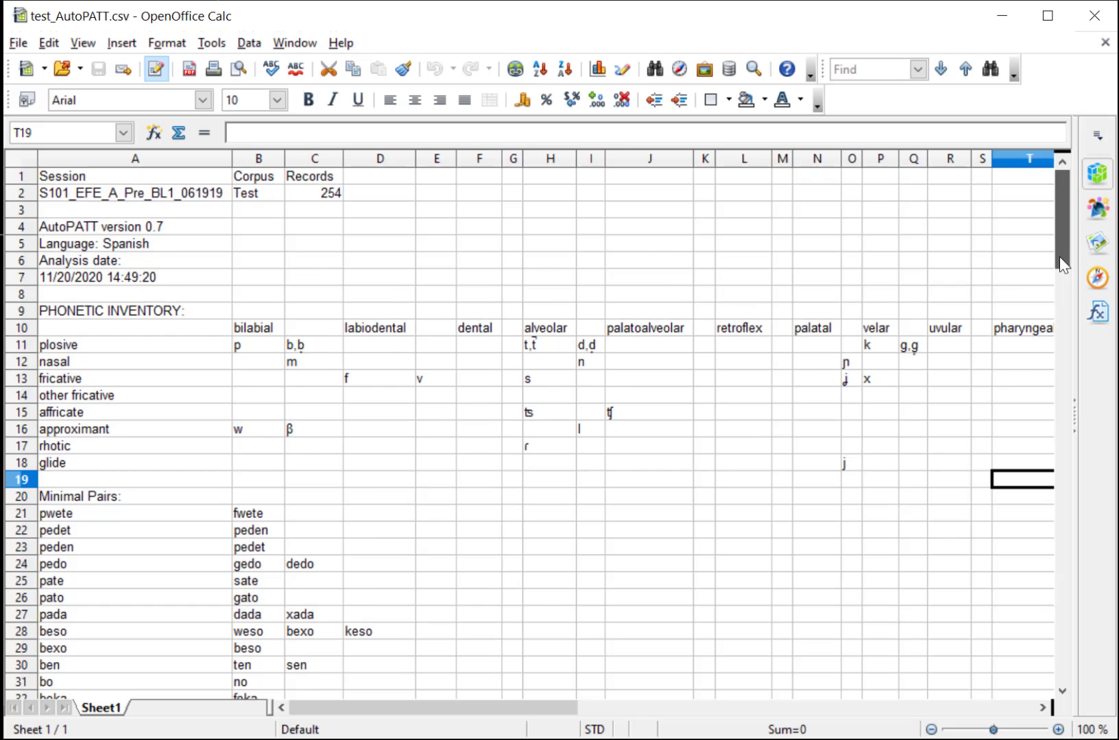
{"action": "left_click_drag", "start_coordinate": [1059, 251], "coordinate": [1082, 552]}
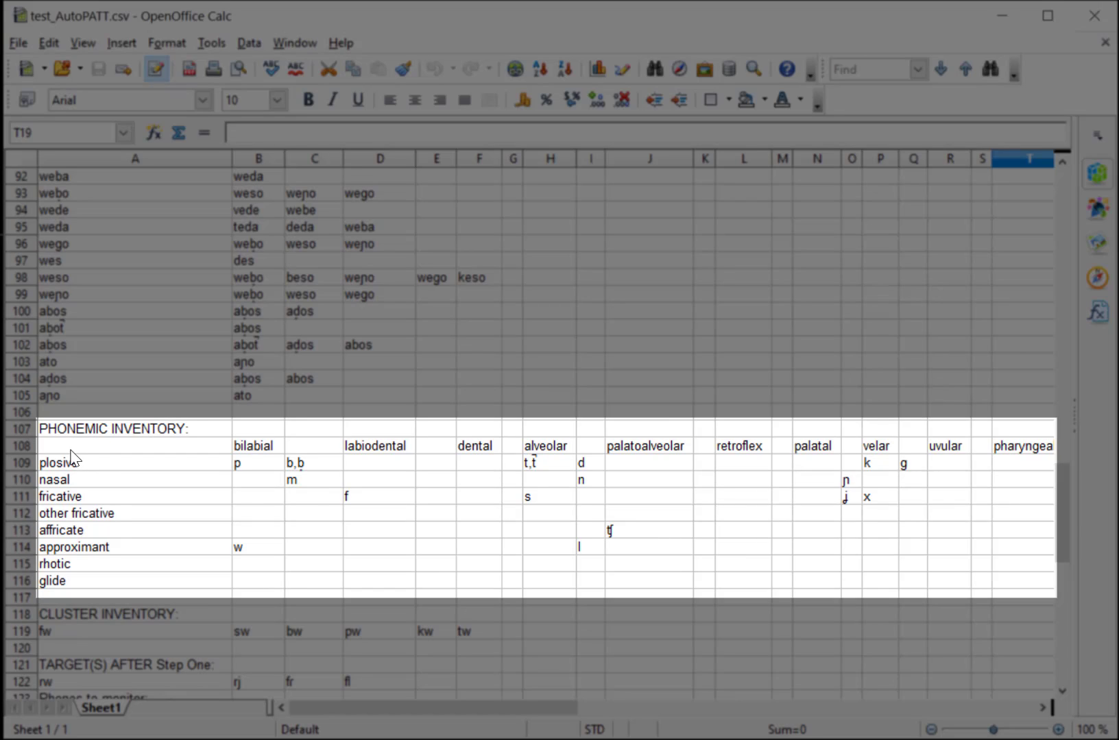
{"action": "scroll", "coordinate": [74, 460], "scroll_direction": "down", "scroll_amount": 3}
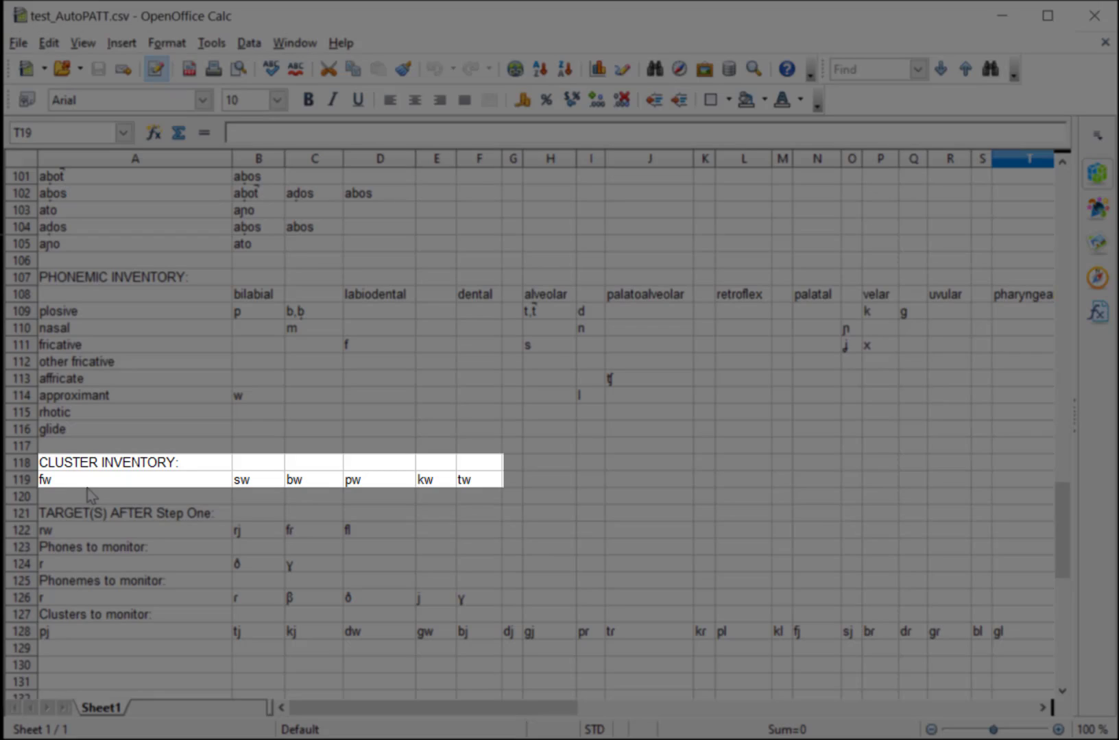